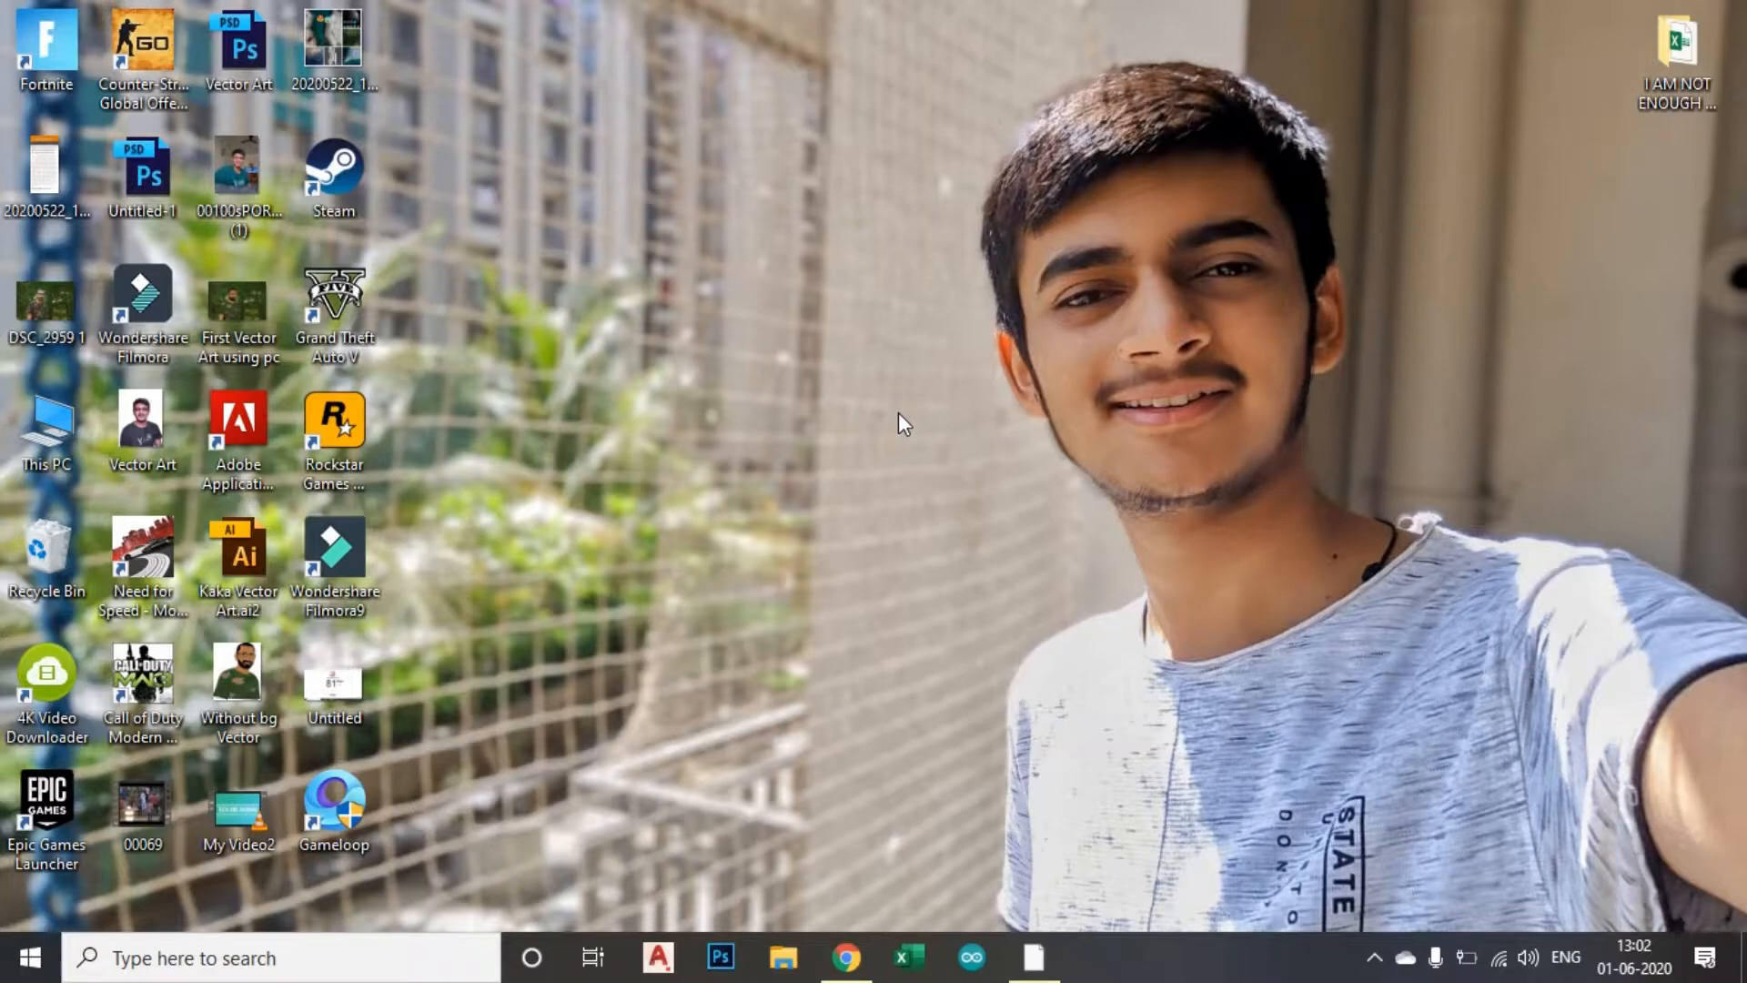
# Step: In Chrome, search Google for "download i2cdev.h library for arduino" and open the jrowberg/i2cdevlib GitHub repository
pyautogui.click(847, 957)
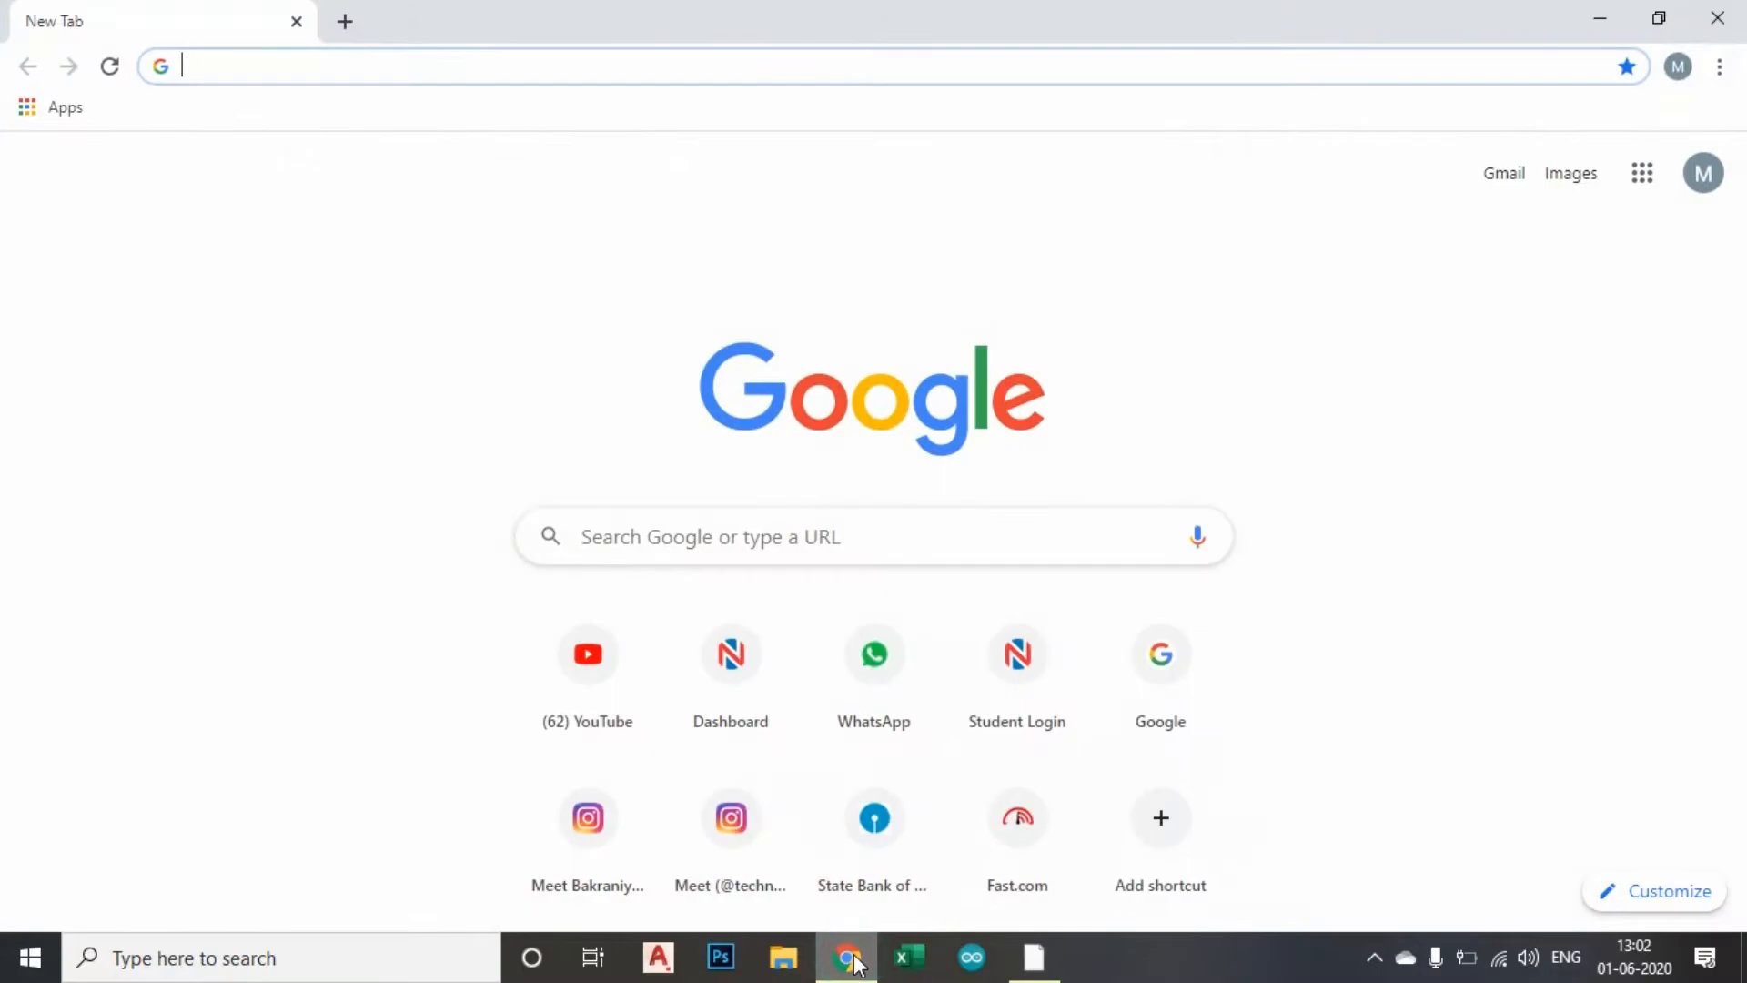
pyautogui.click(624, 537)
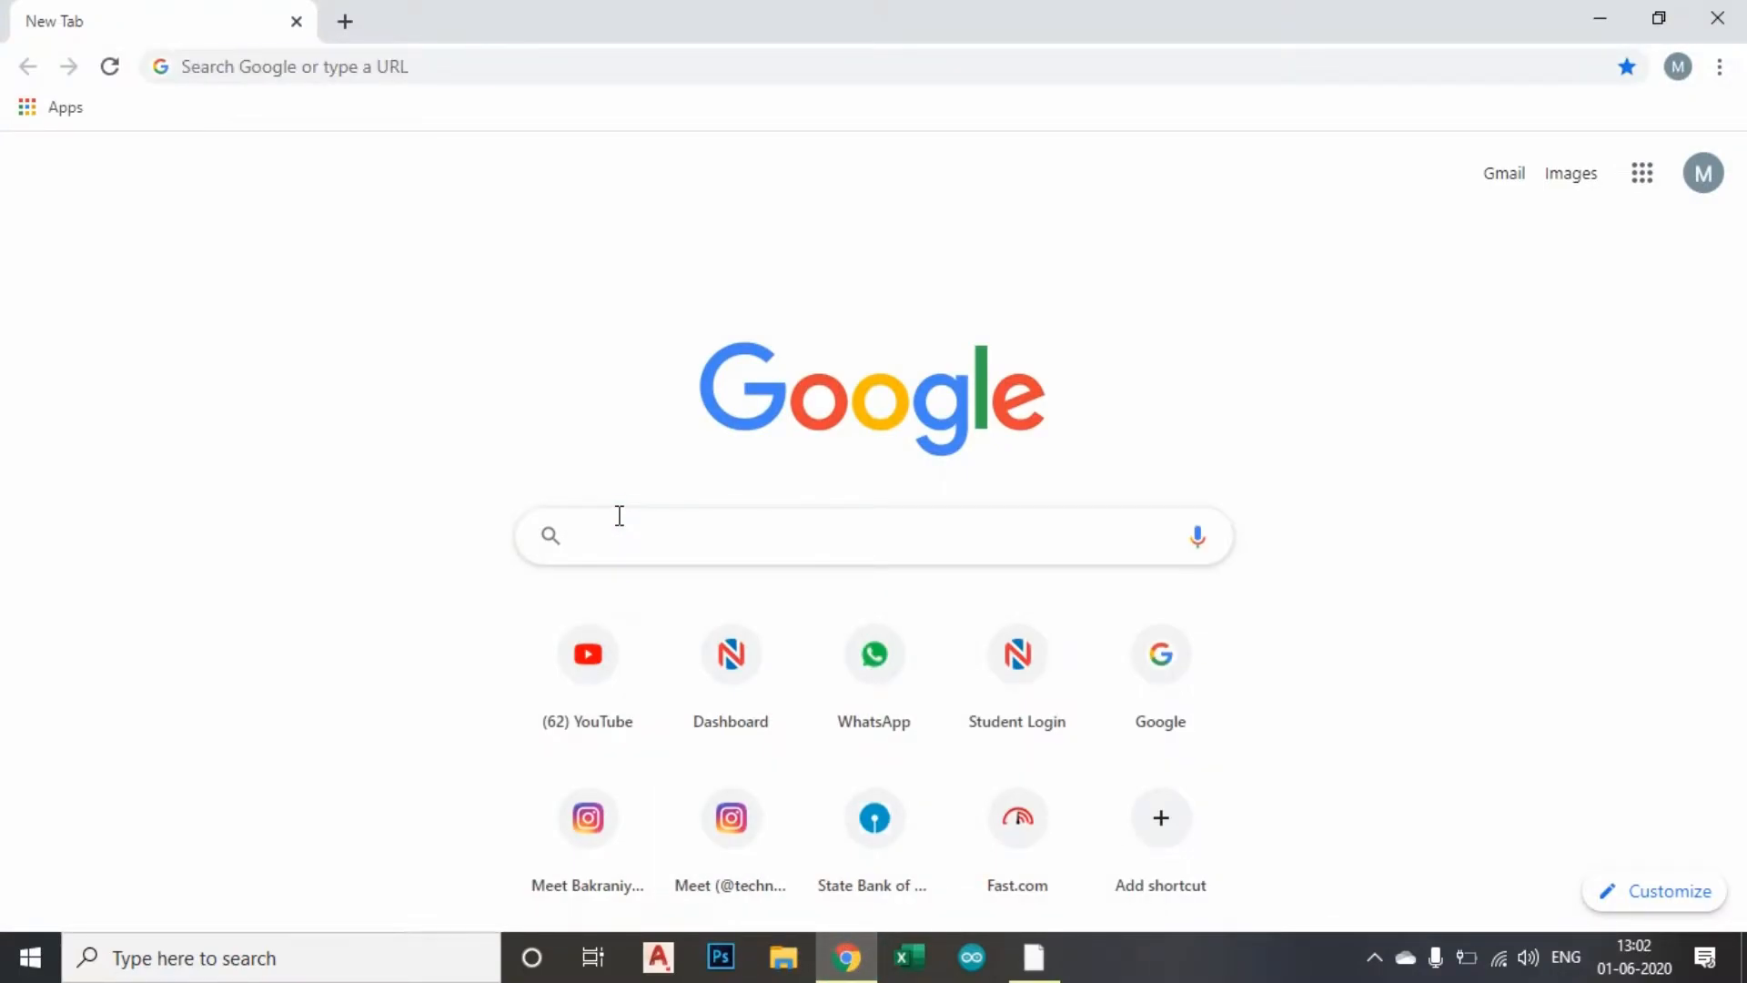
pyautogui.write('dow')
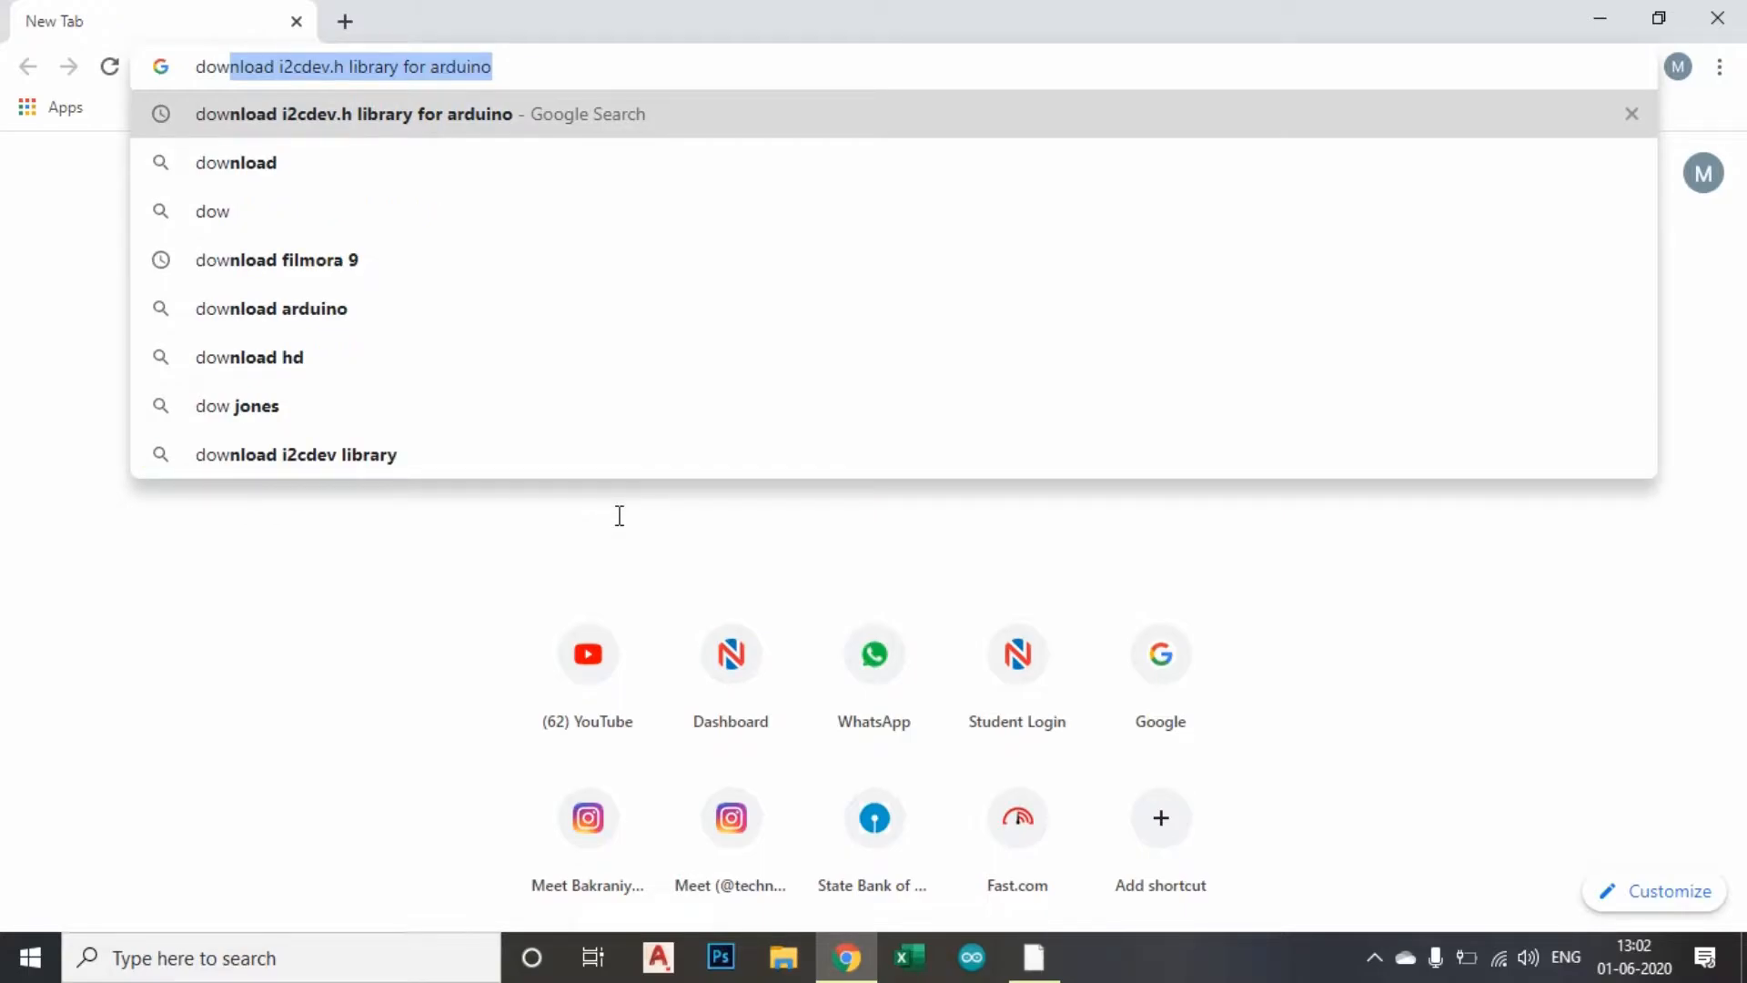
pyautogui.press('Return')
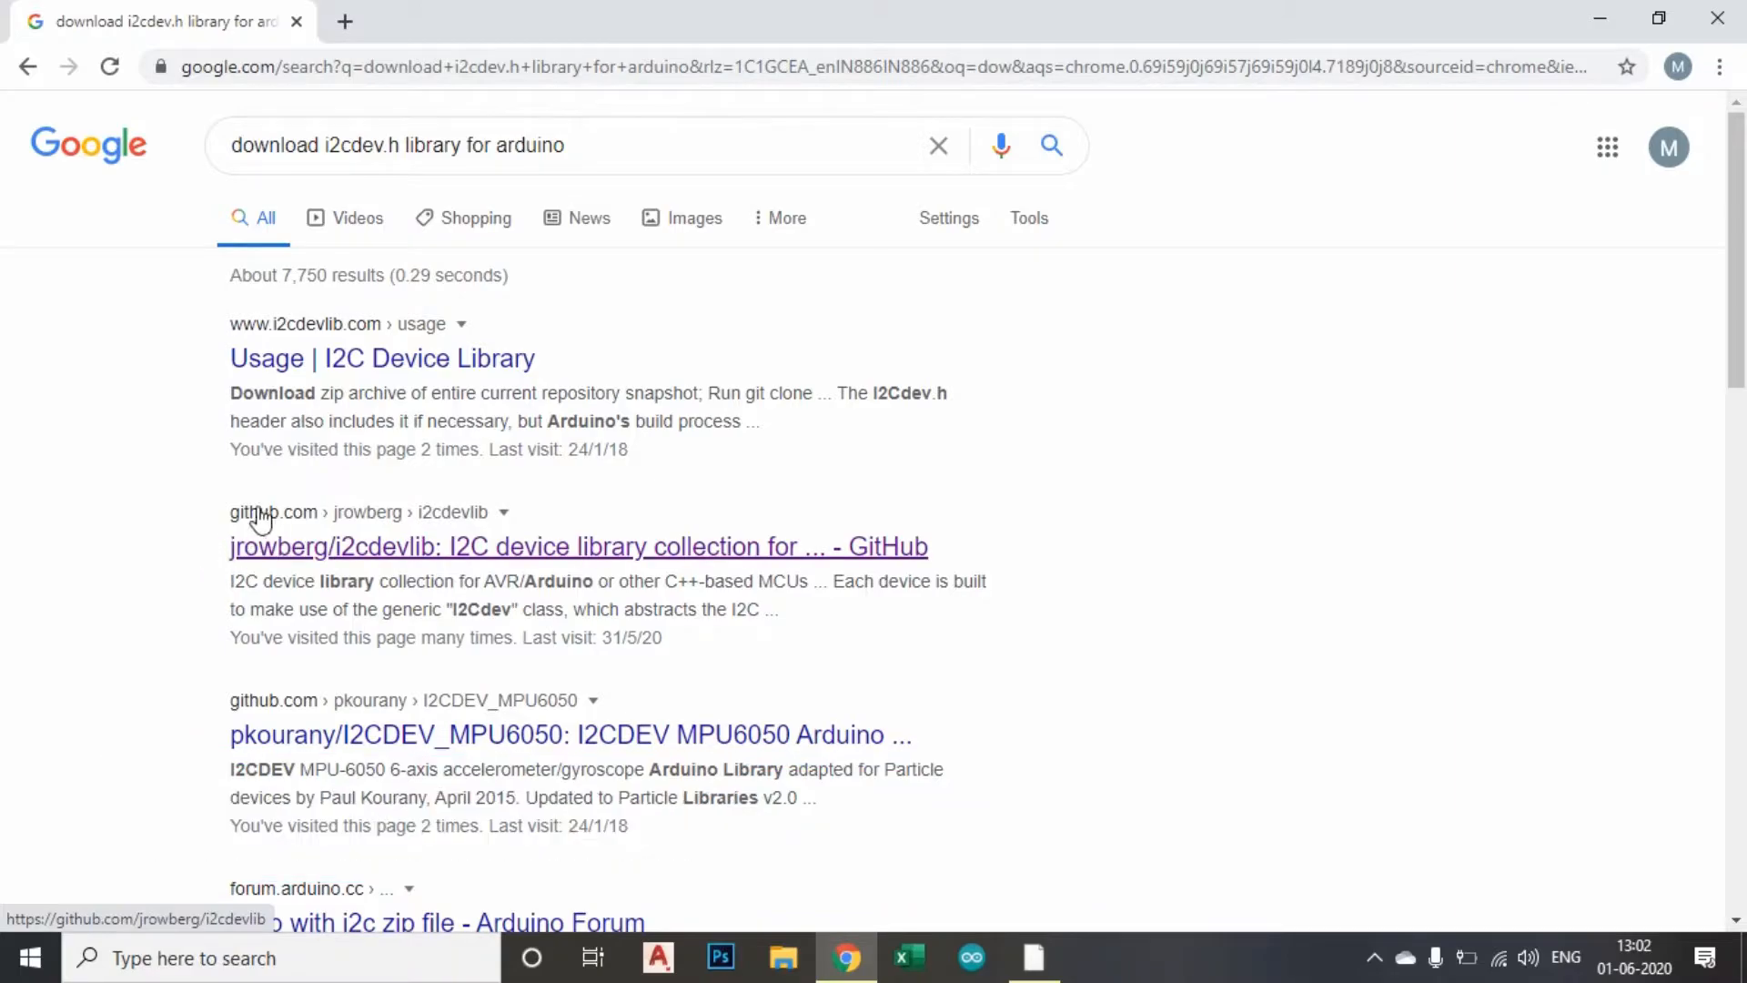
pyautogui.click(335, 540)
pyautogui.click(480, 555)
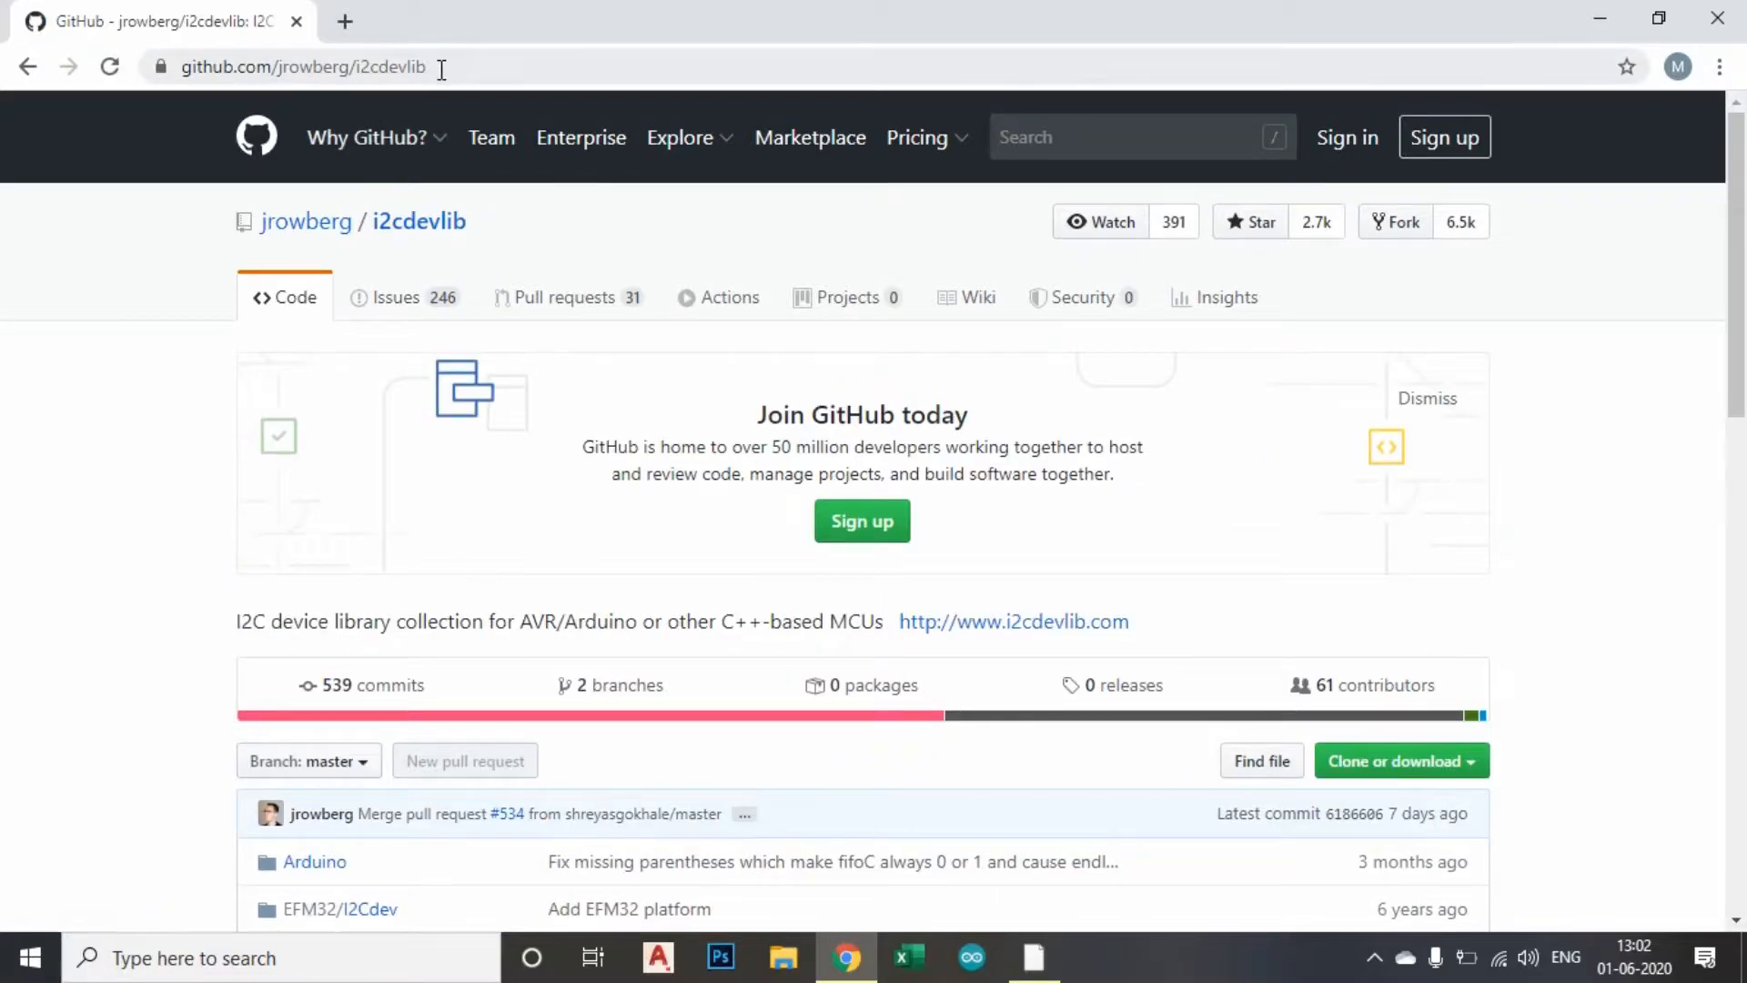
# Step: Download the i2cdevlib repository as a ZIP and save it in Downloads as "i2cdevlib-master (1)"
pyautogui.scroll(-3, 1244, 593)
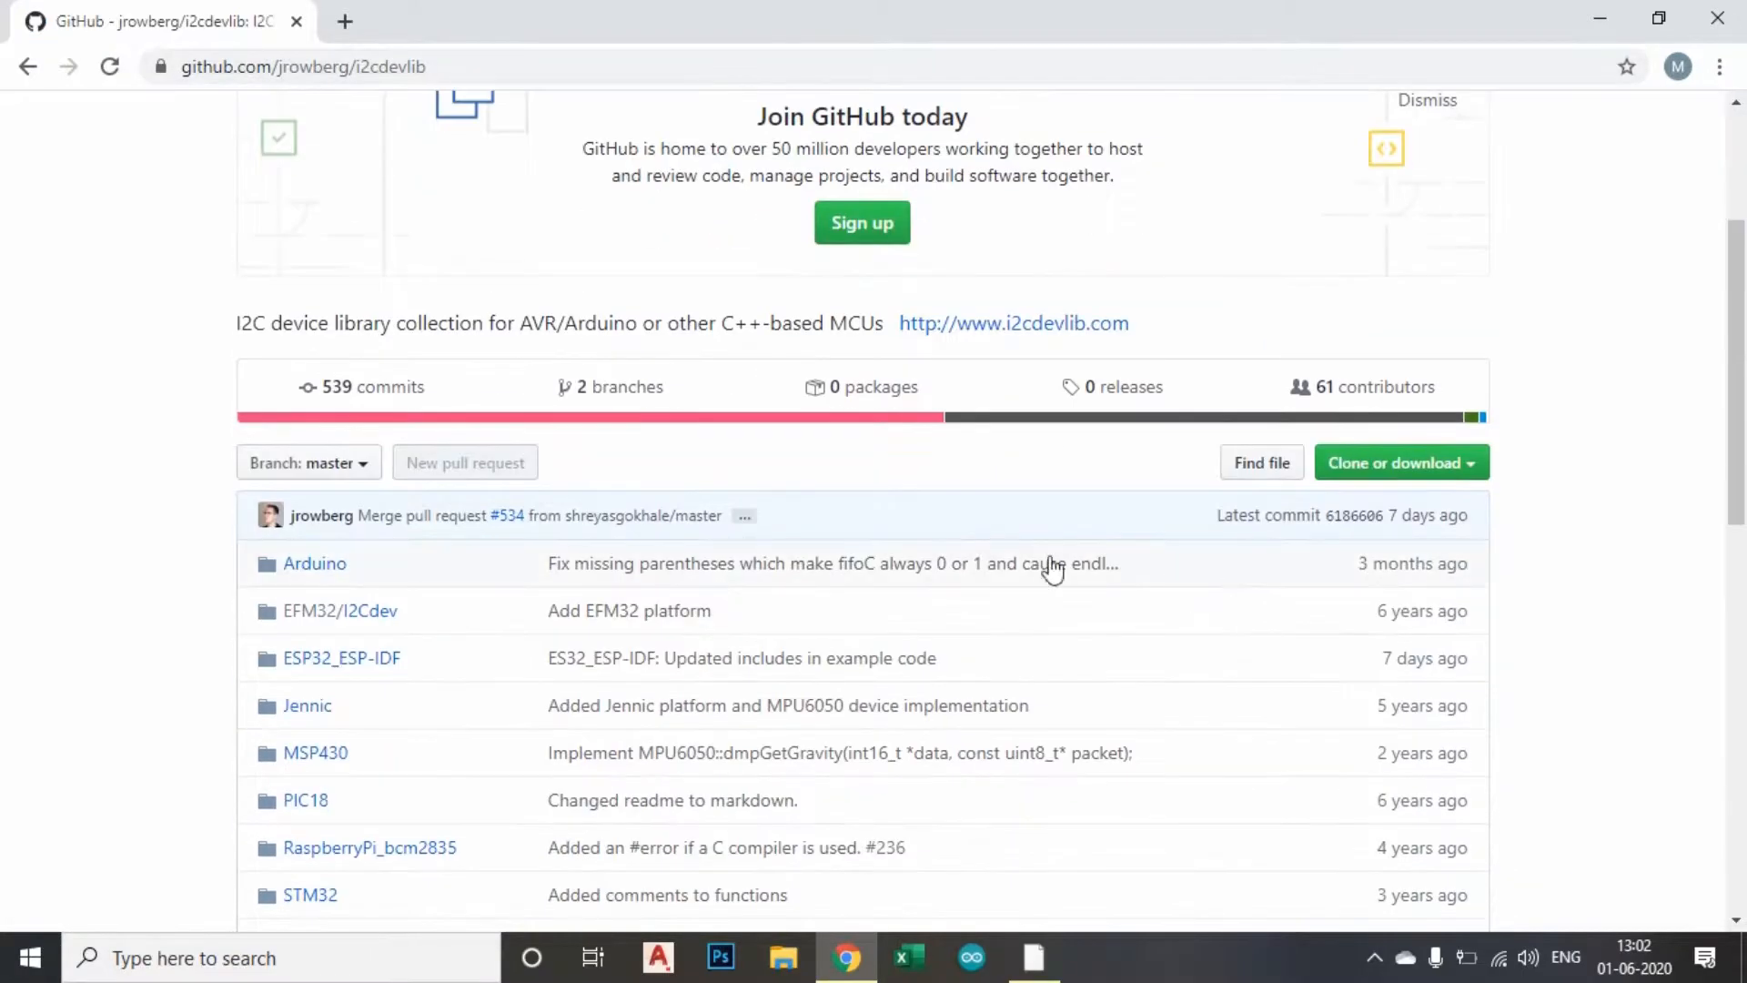
pyautogui.click(1472, 465)
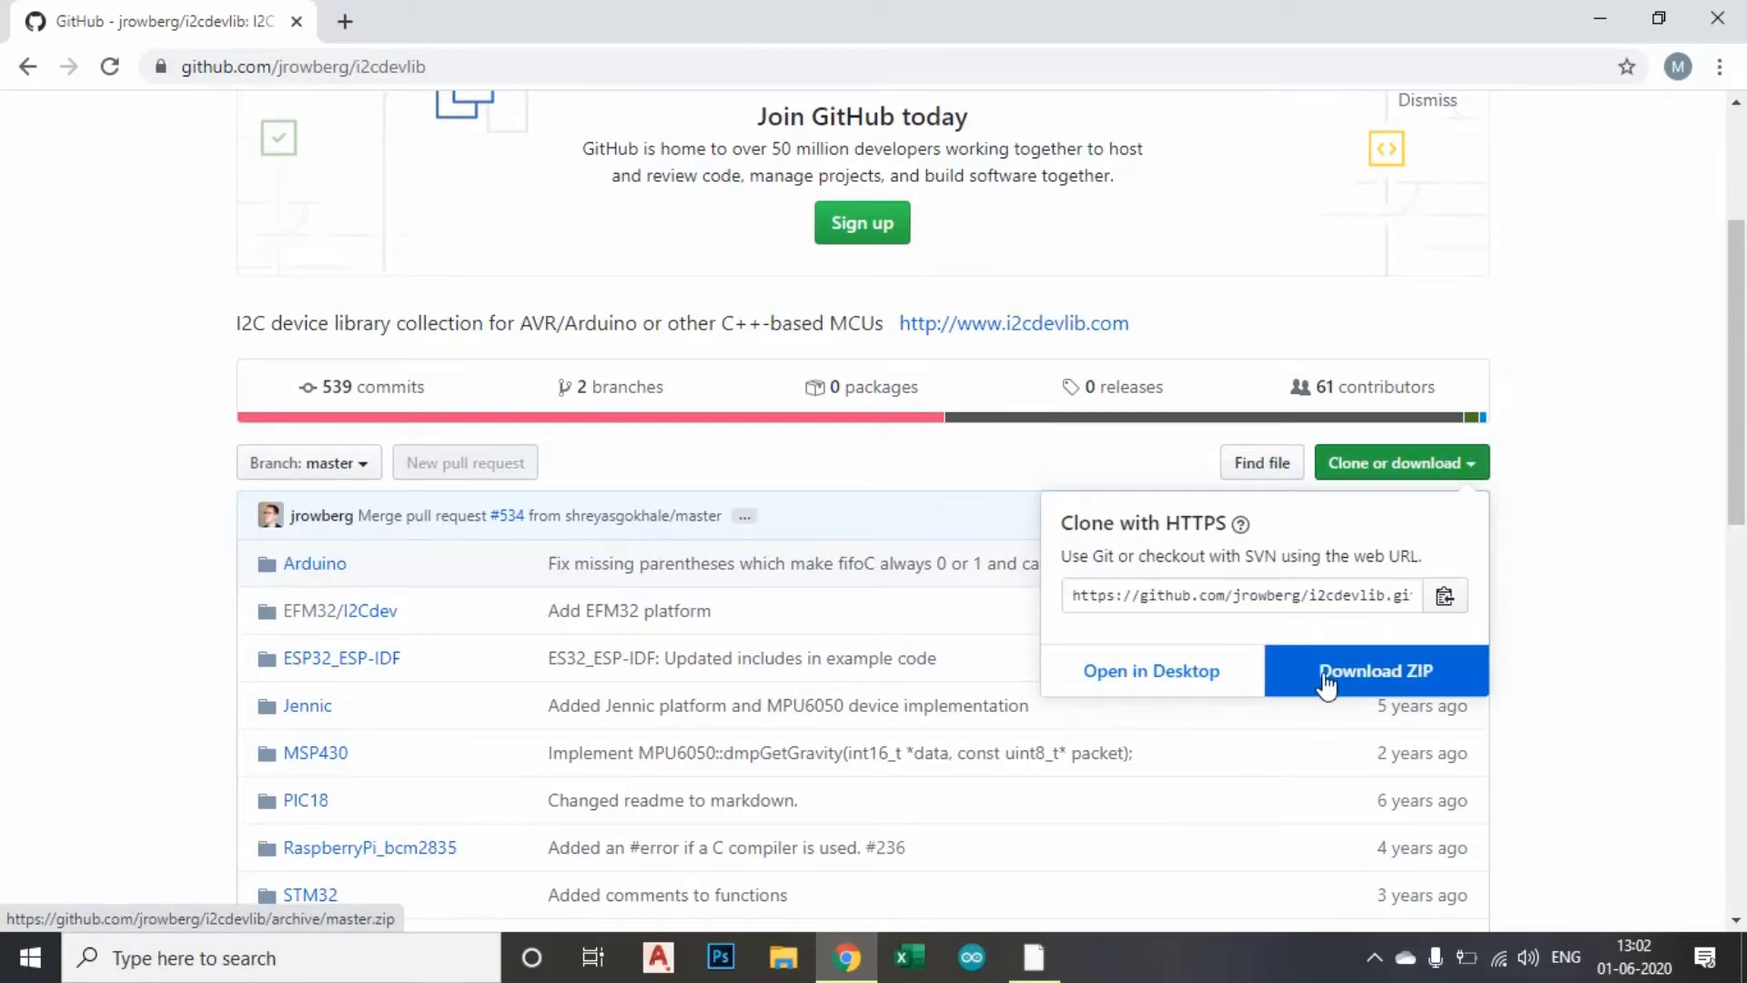
pyautogui.click(1375, 676)
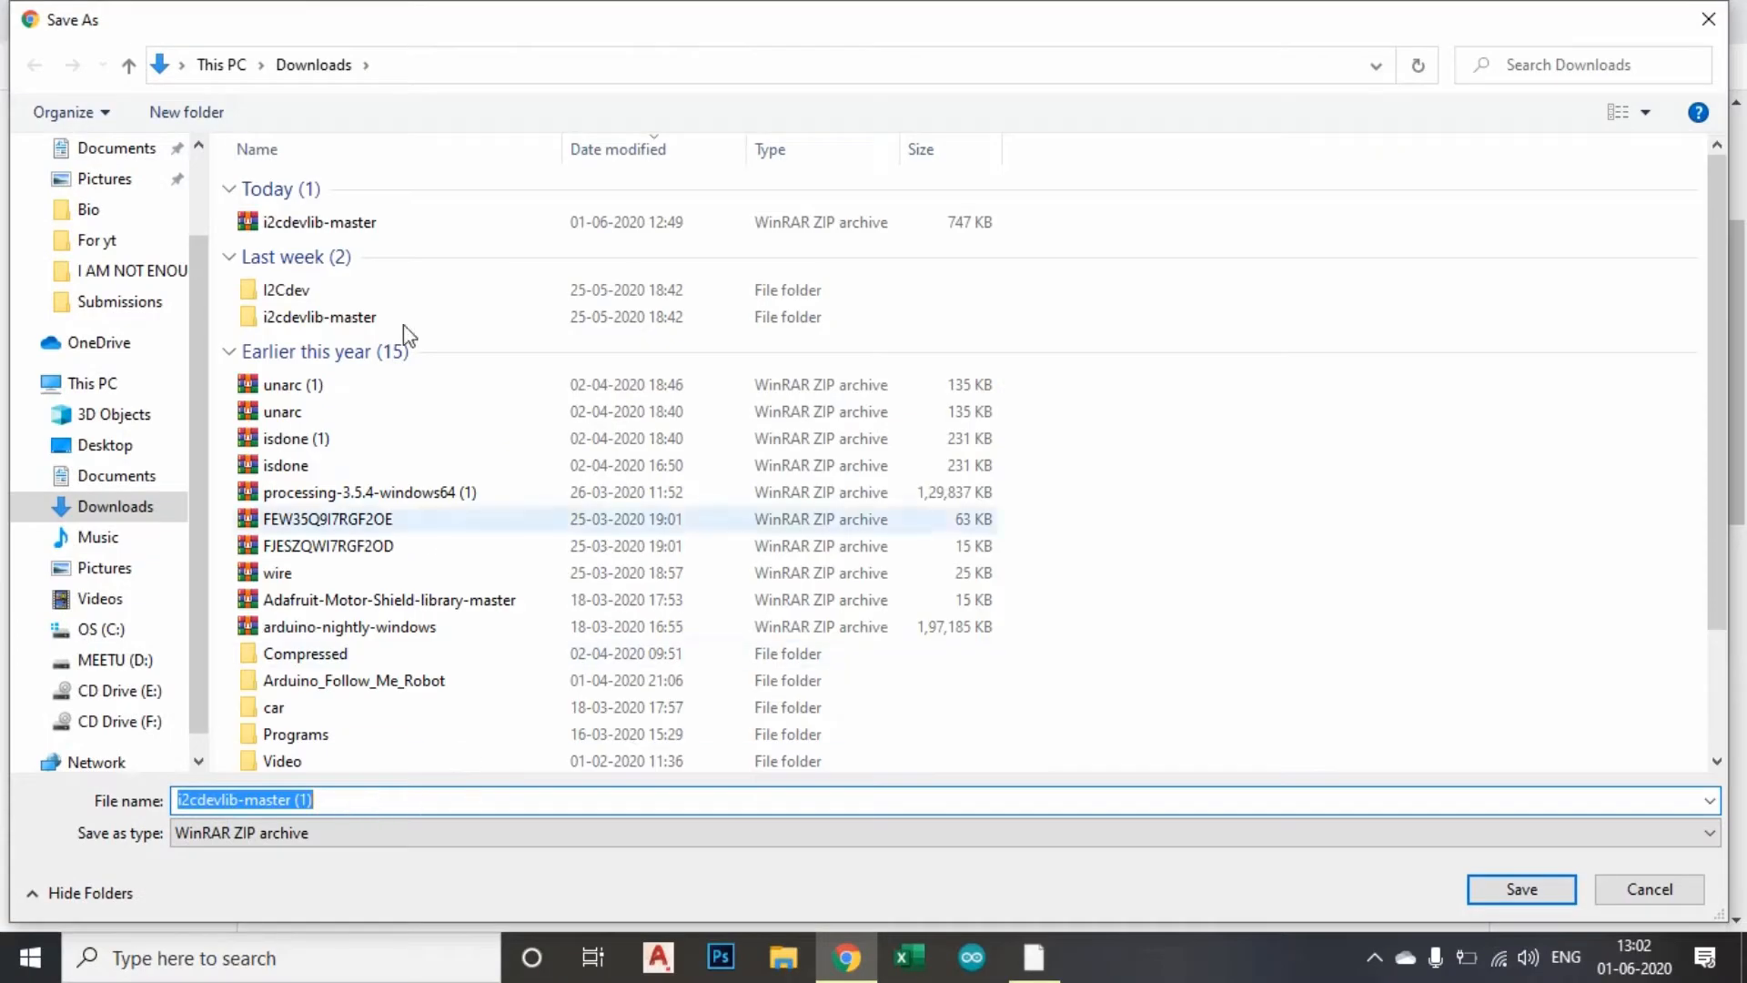
pyautogui.click(1515, 890)
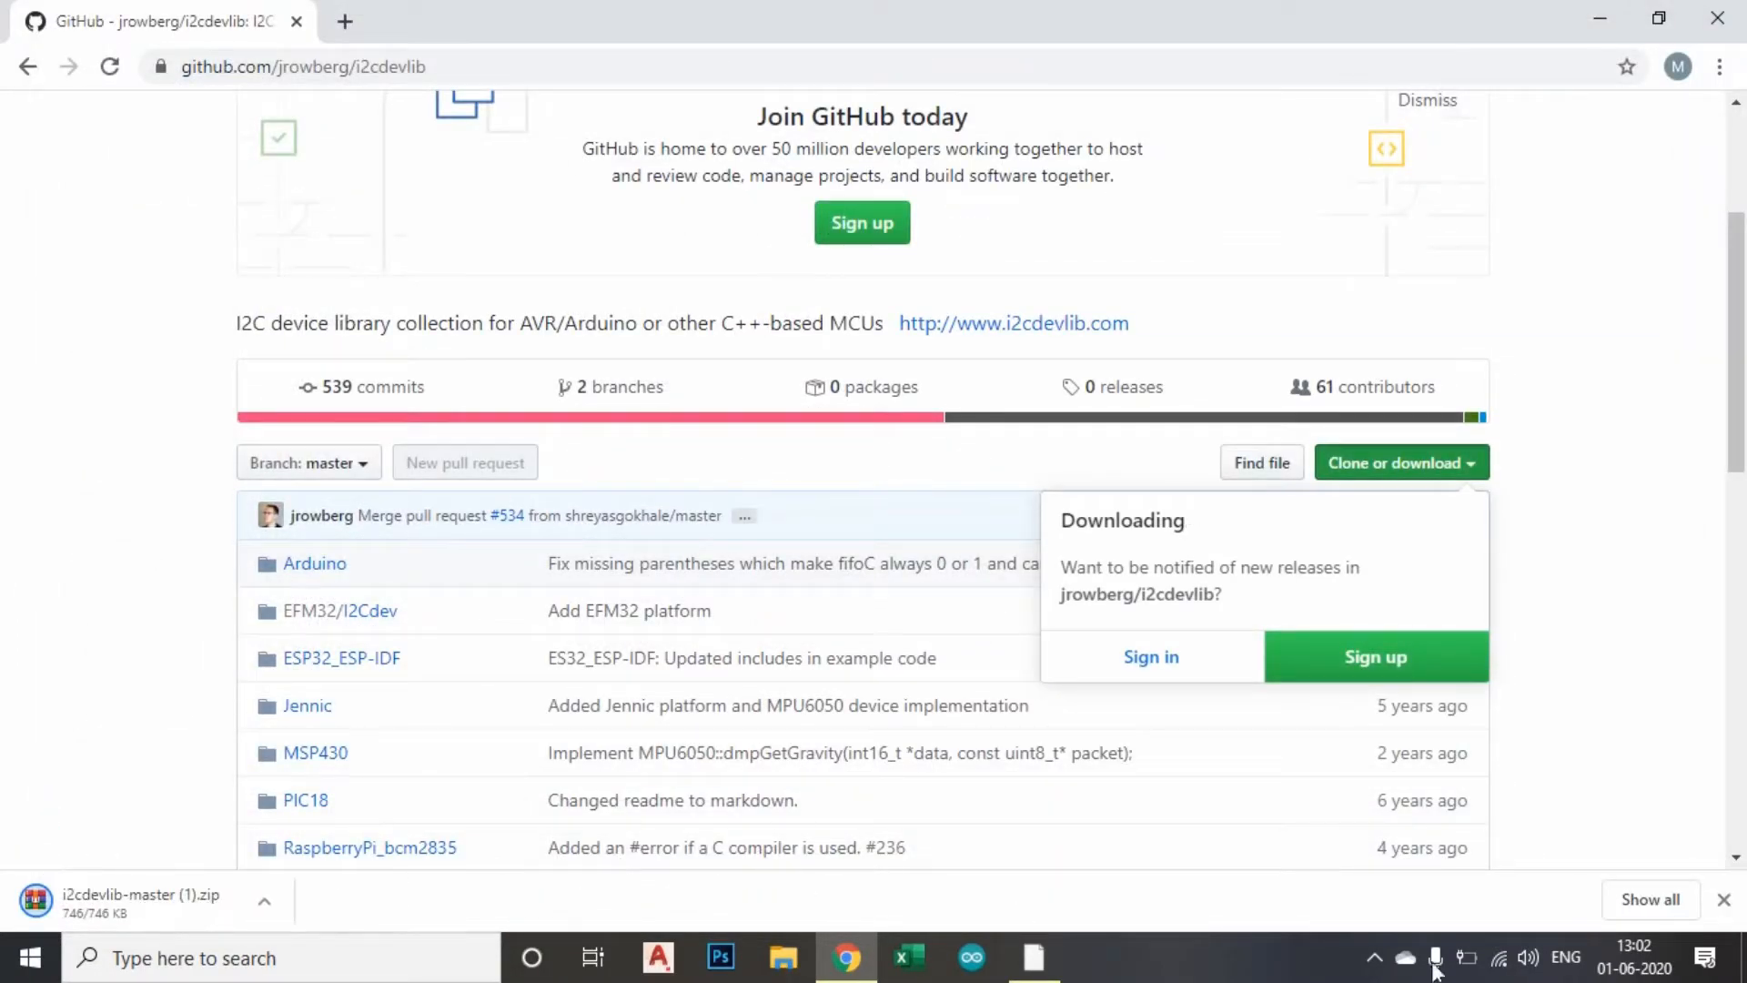
# Step: Locate the downloaded "i2cdevlib-master (1)" archive in the Downloads folder and open it in WinRAR, dismissing the licence reminder
pyautogui.click(1647, 901)
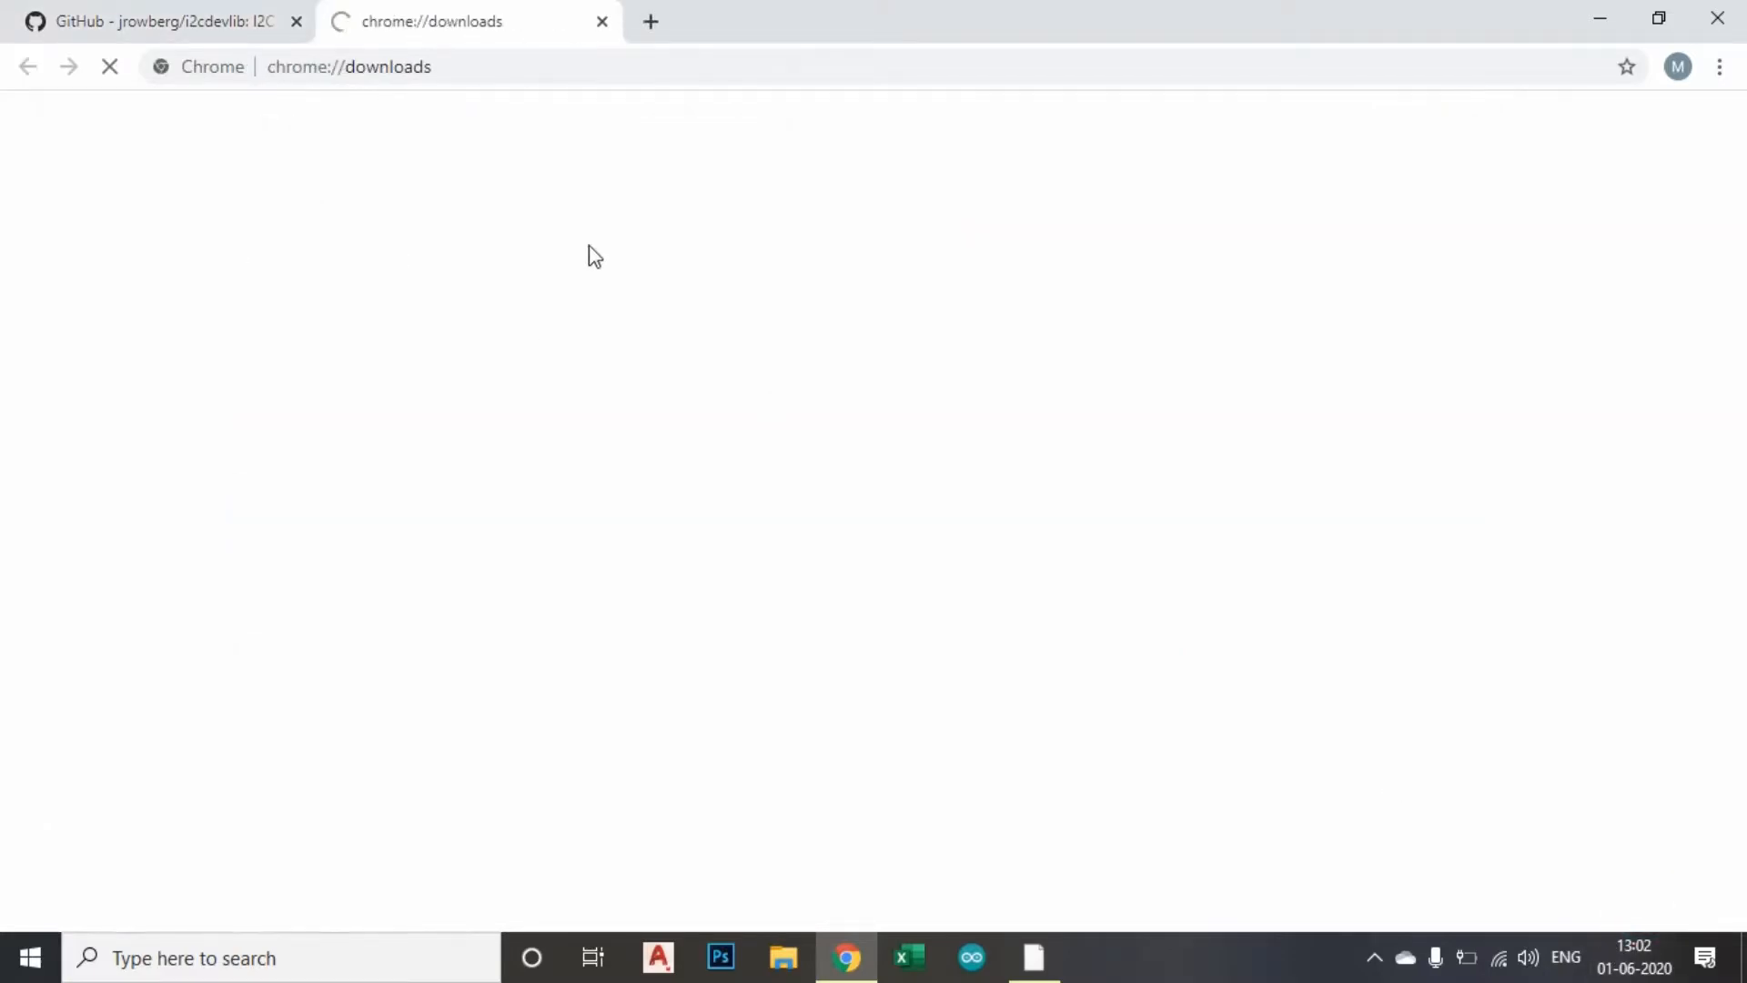
pyautogui.click(635, 366)
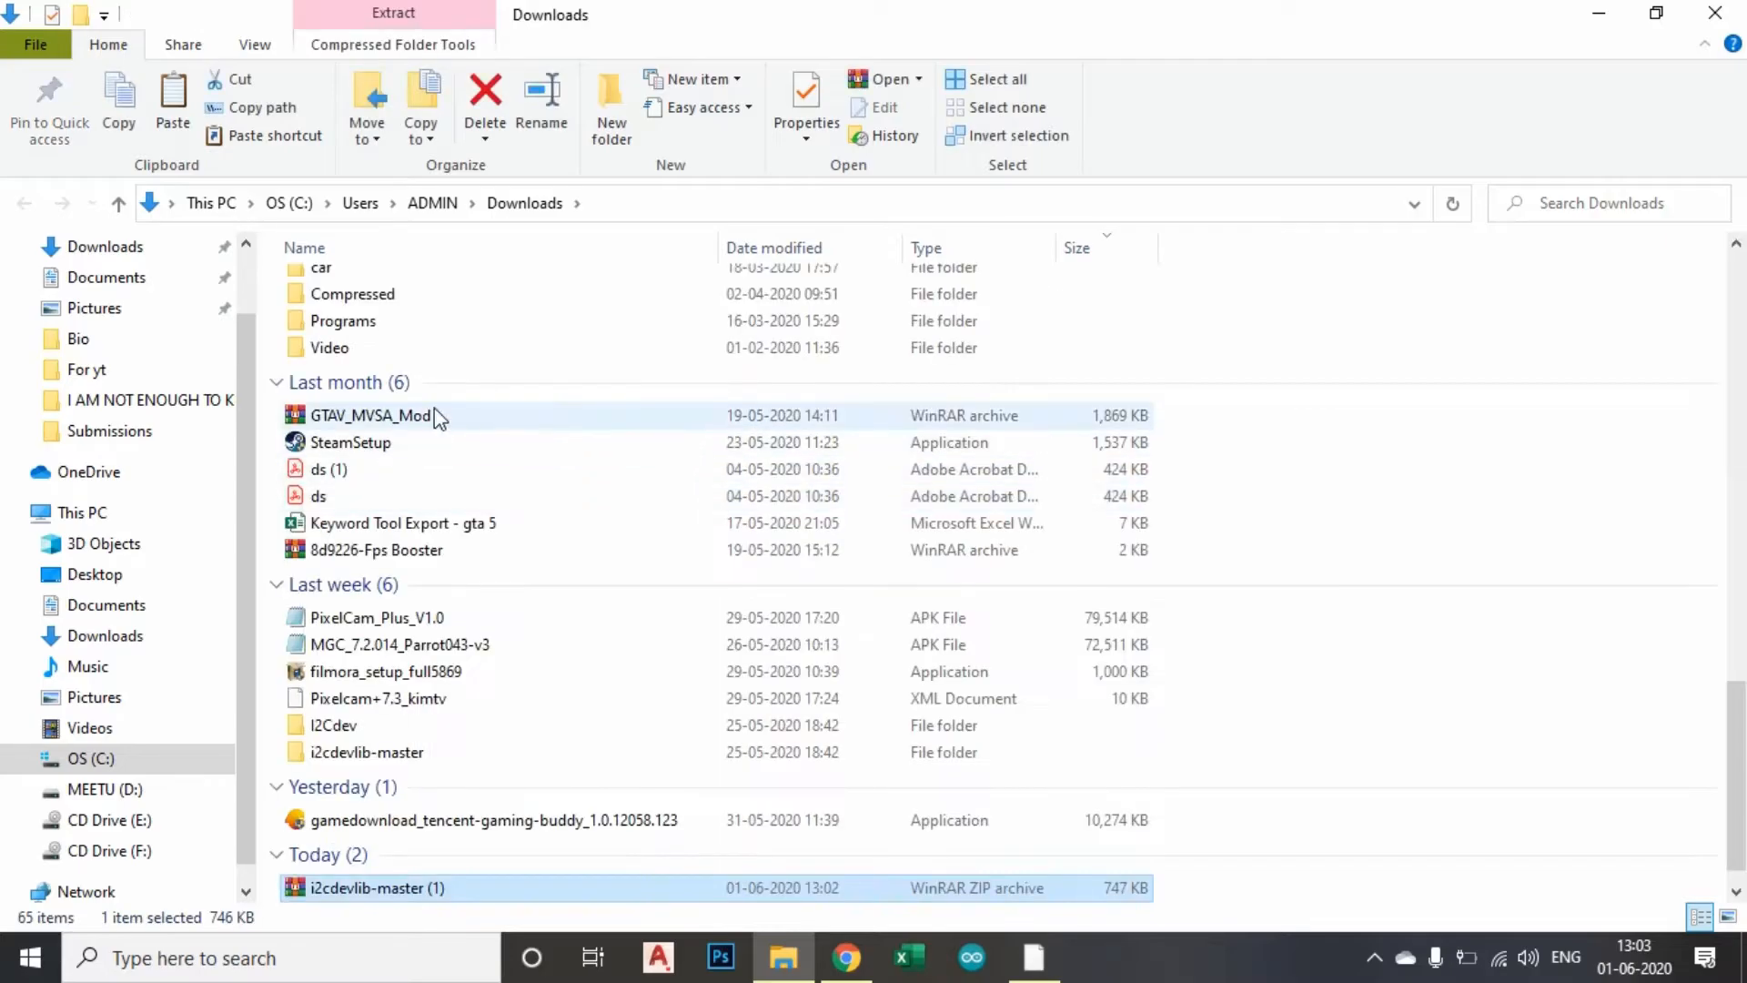
pyautogui.scroll(15, 451, 412)
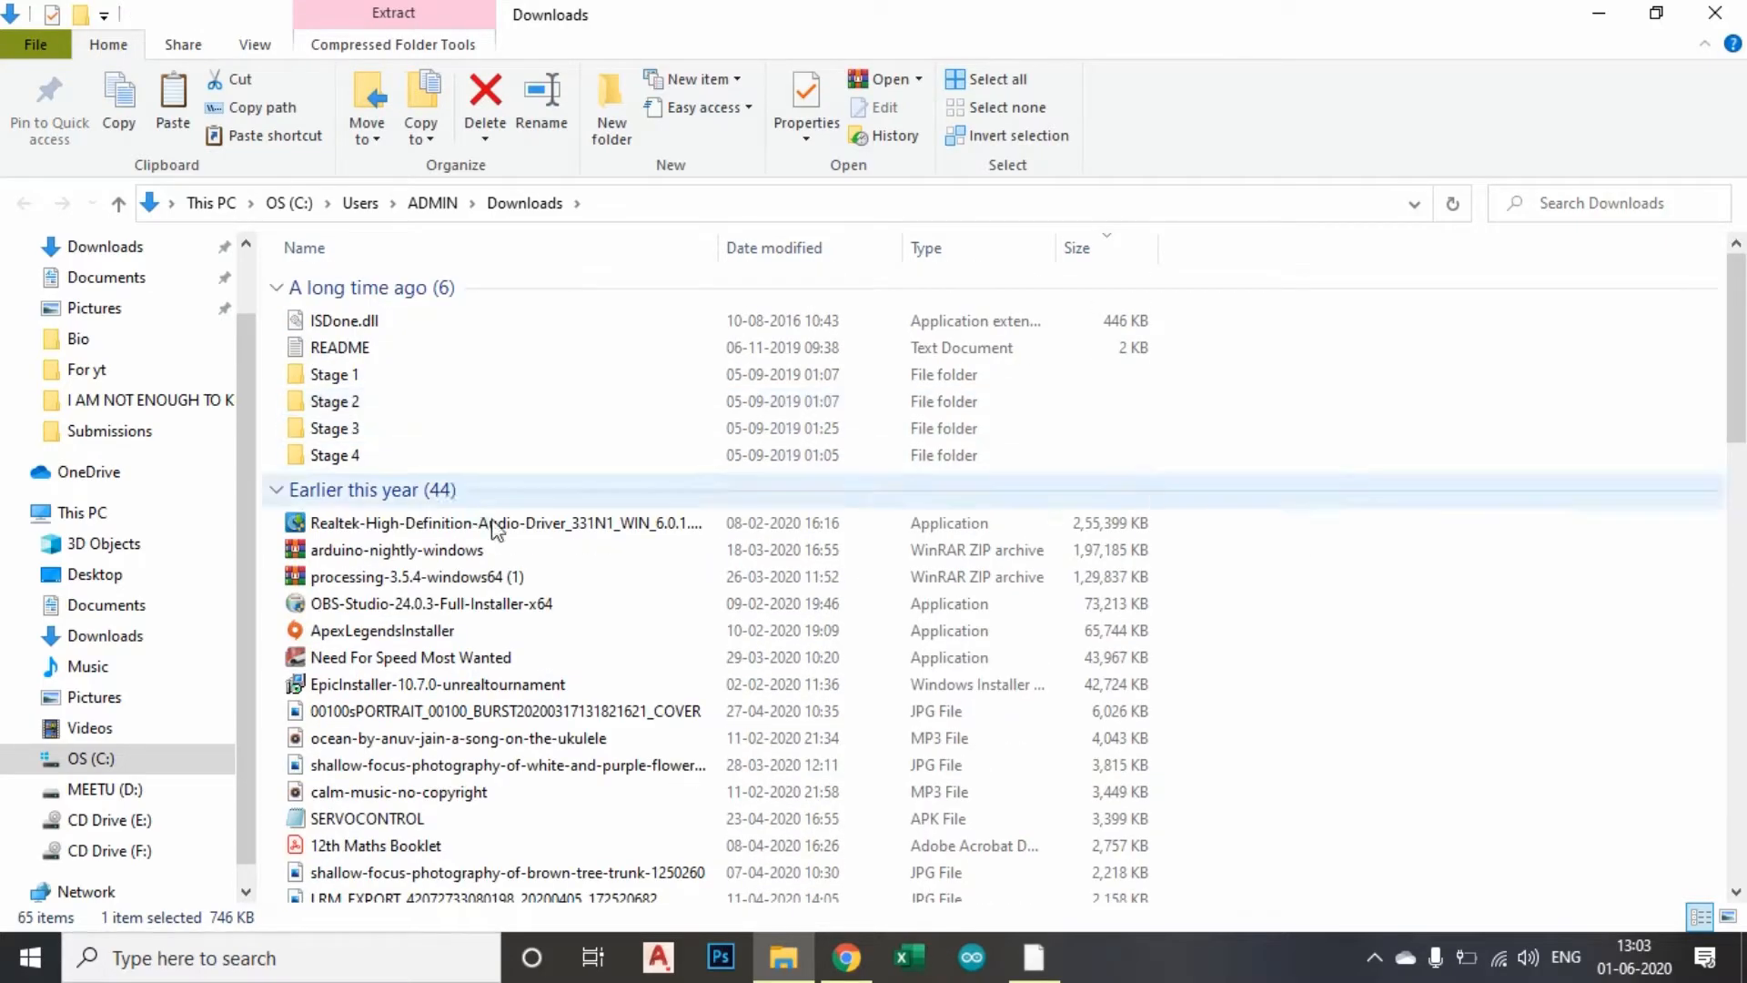
pyautogui.scroll(-15, 491, 374)
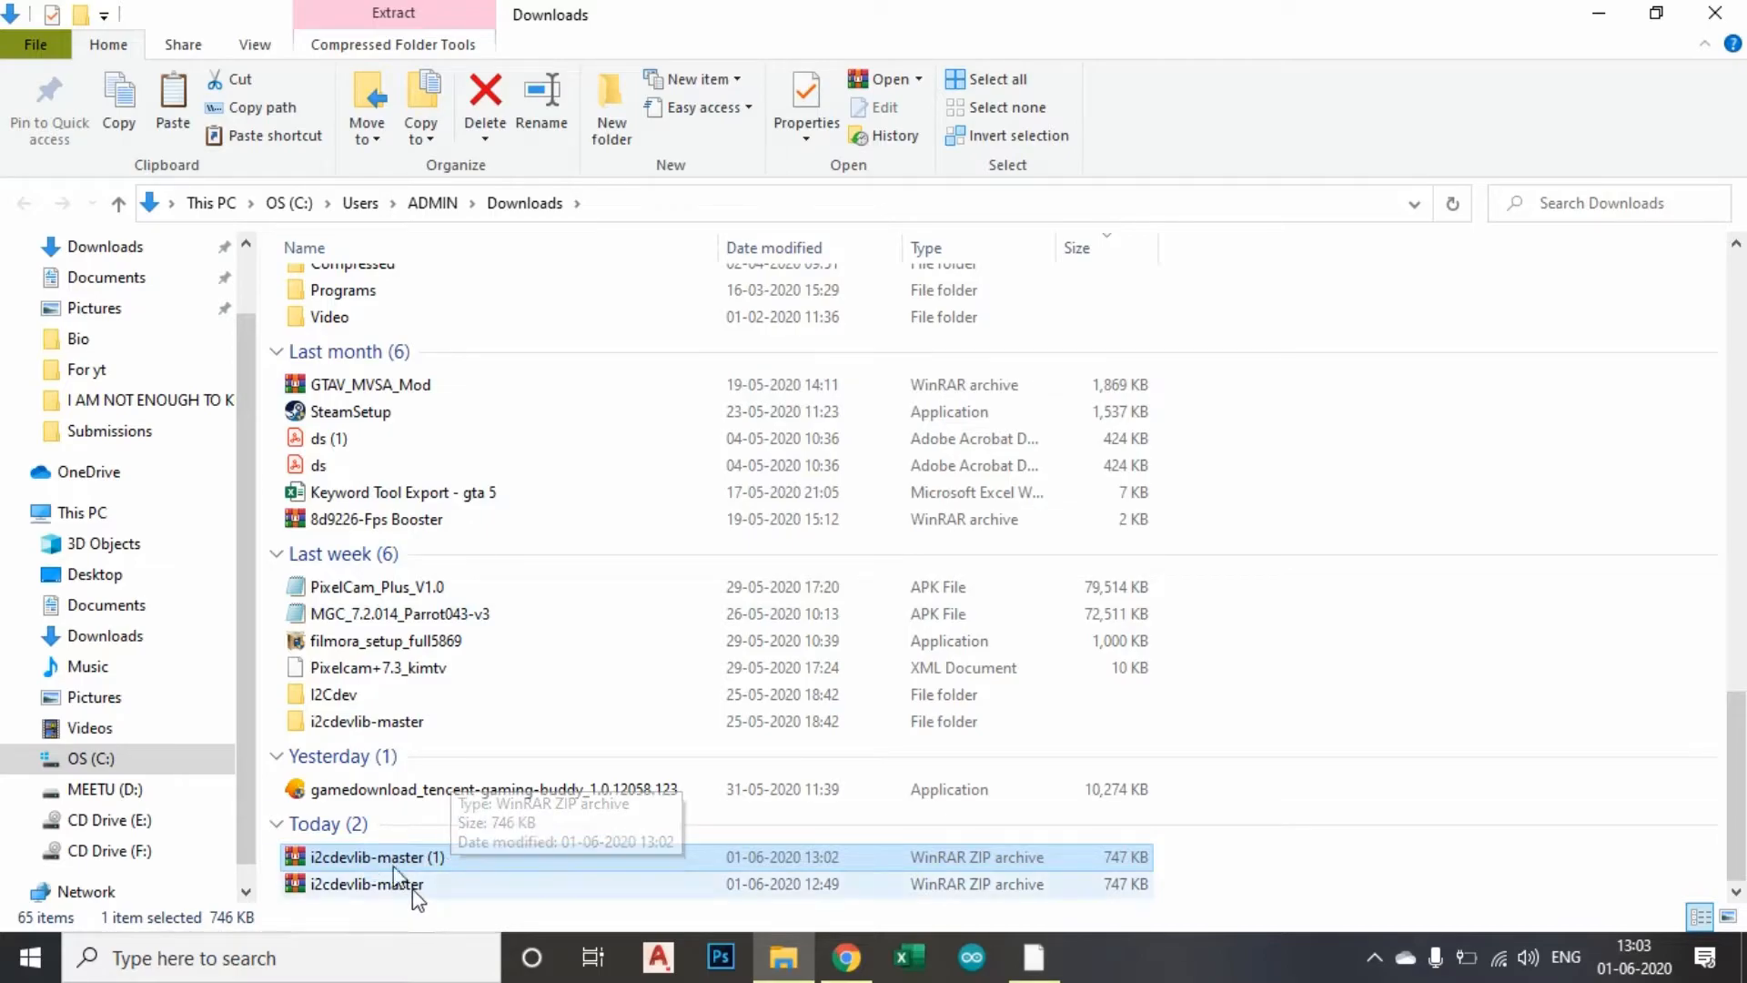
pyautogui.doubleClick(374, 857)
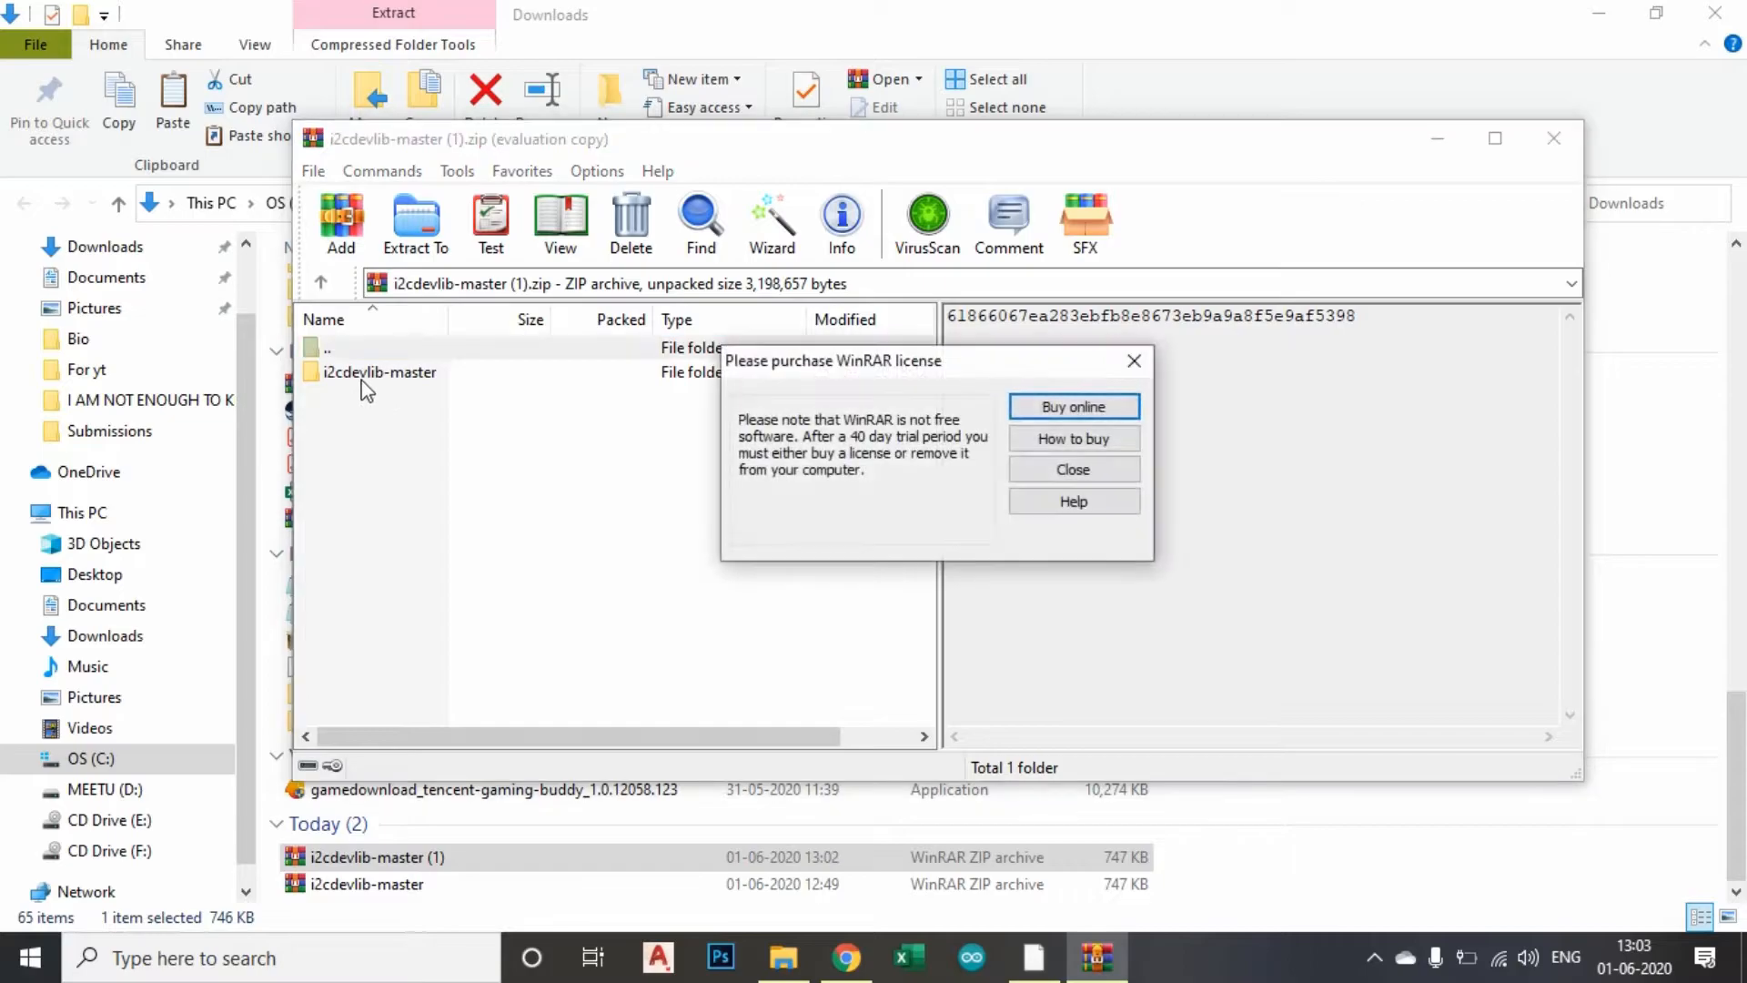
pyautogui.click(1133, 360)
# Step: Extract the I2Cdev folder from i2cdevlib-master\Arduino inside the archive to the Downloads folder
pyautogui.doubleClick(648, 373)
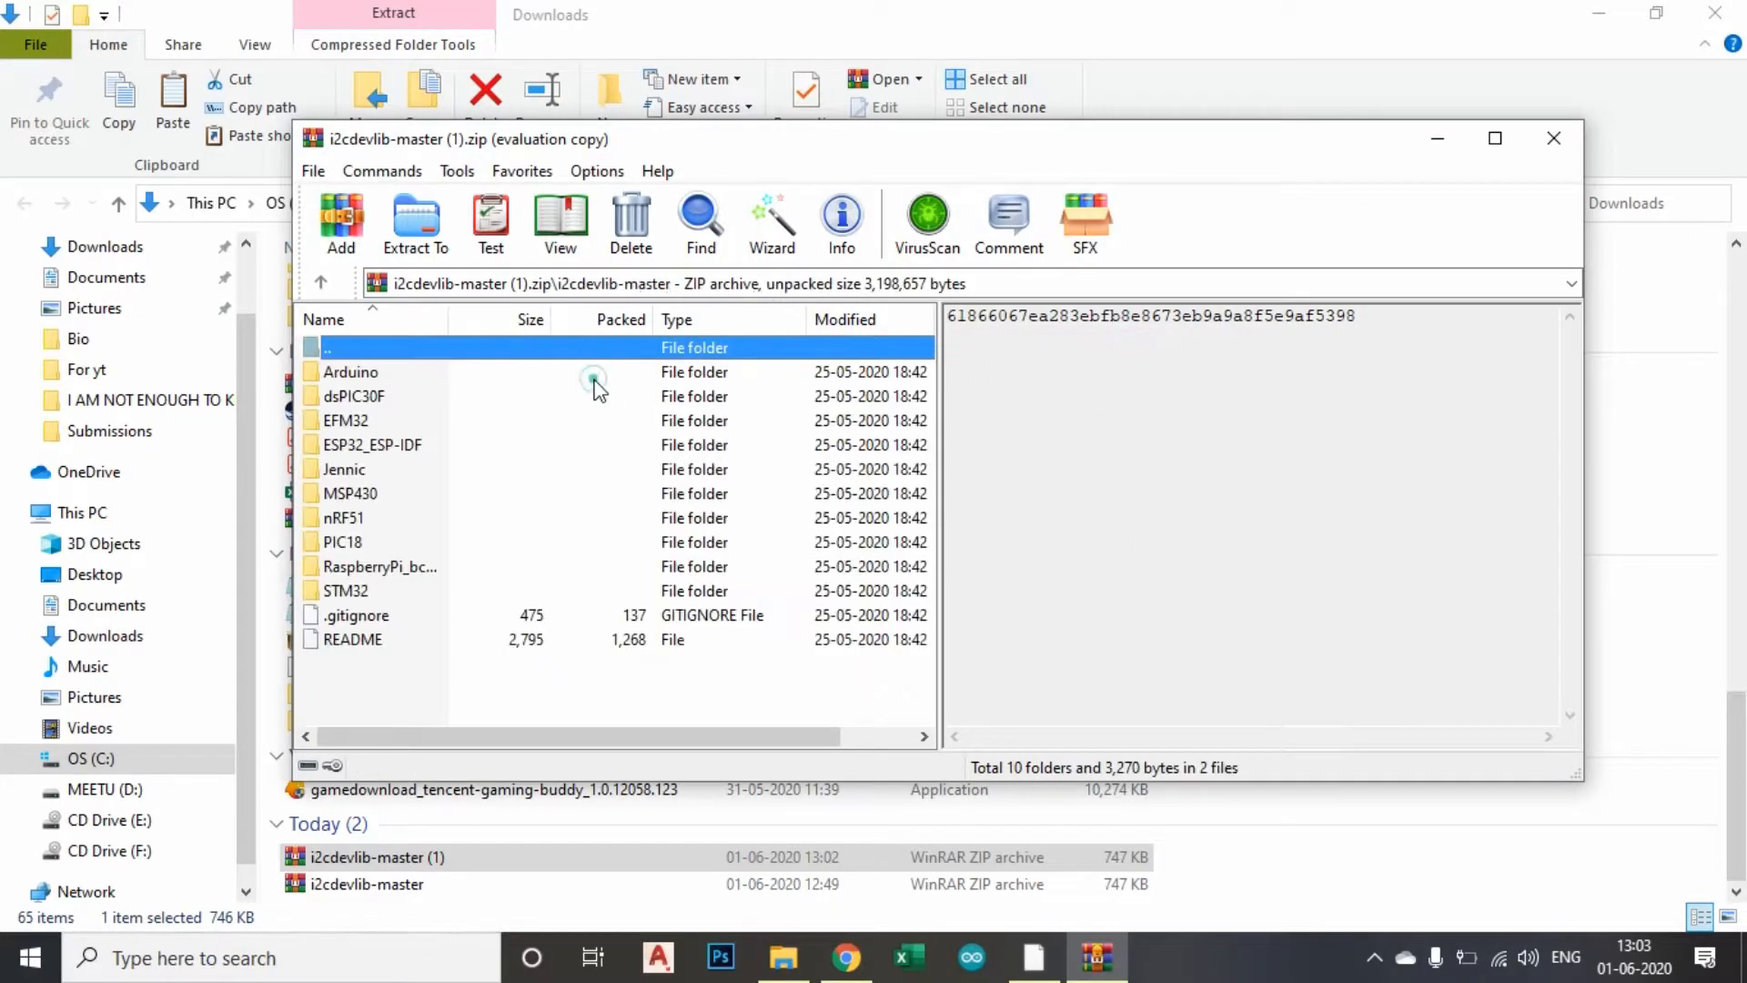
pyautogui.click(320, 283)
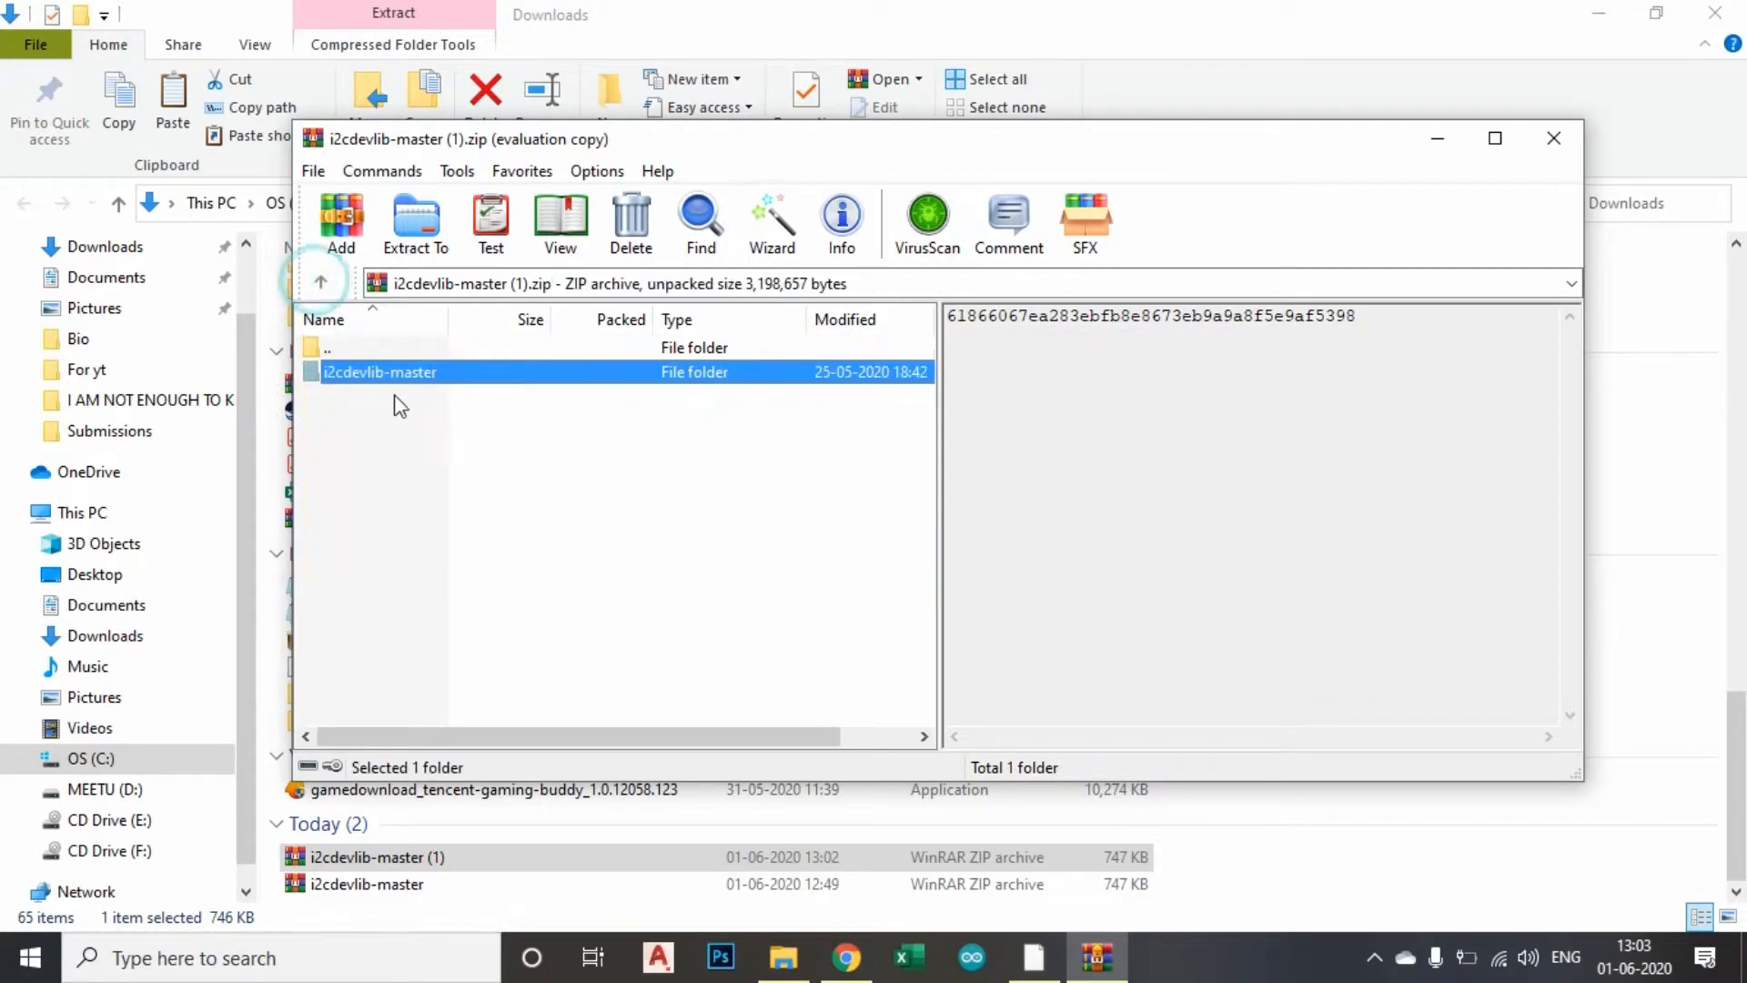
pyautogui.doubleClick(464, 375)
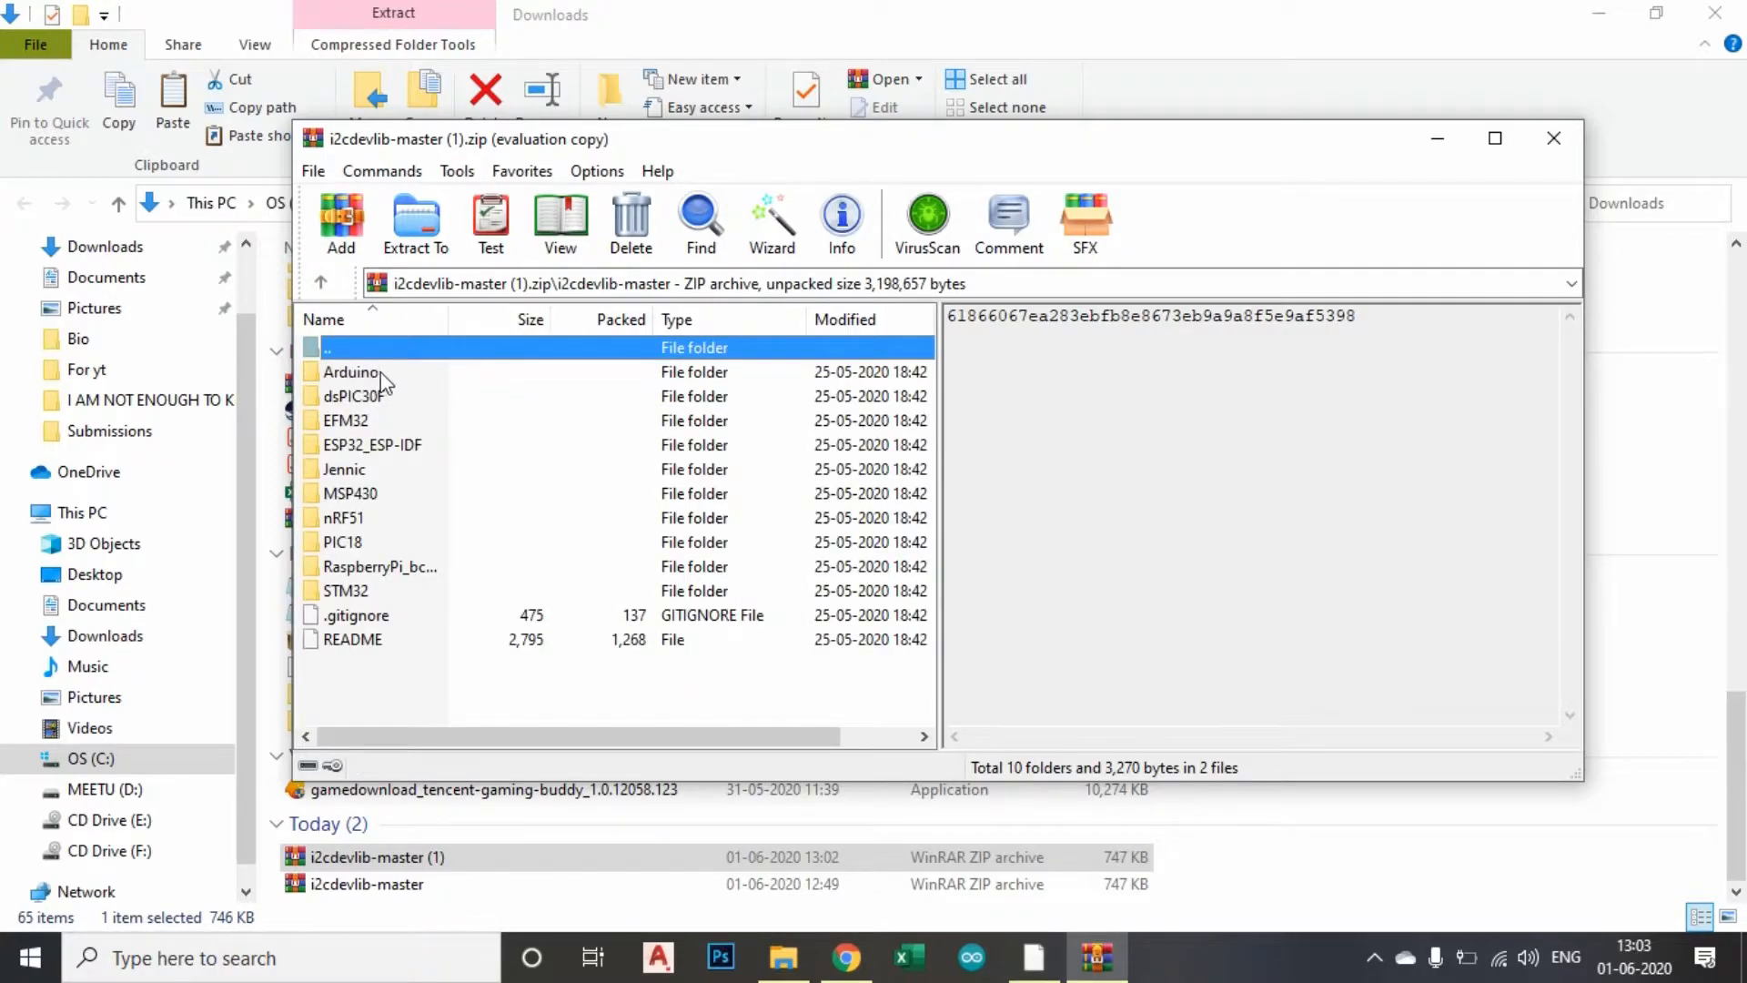
pyautogui.doubleClick(350, 372)
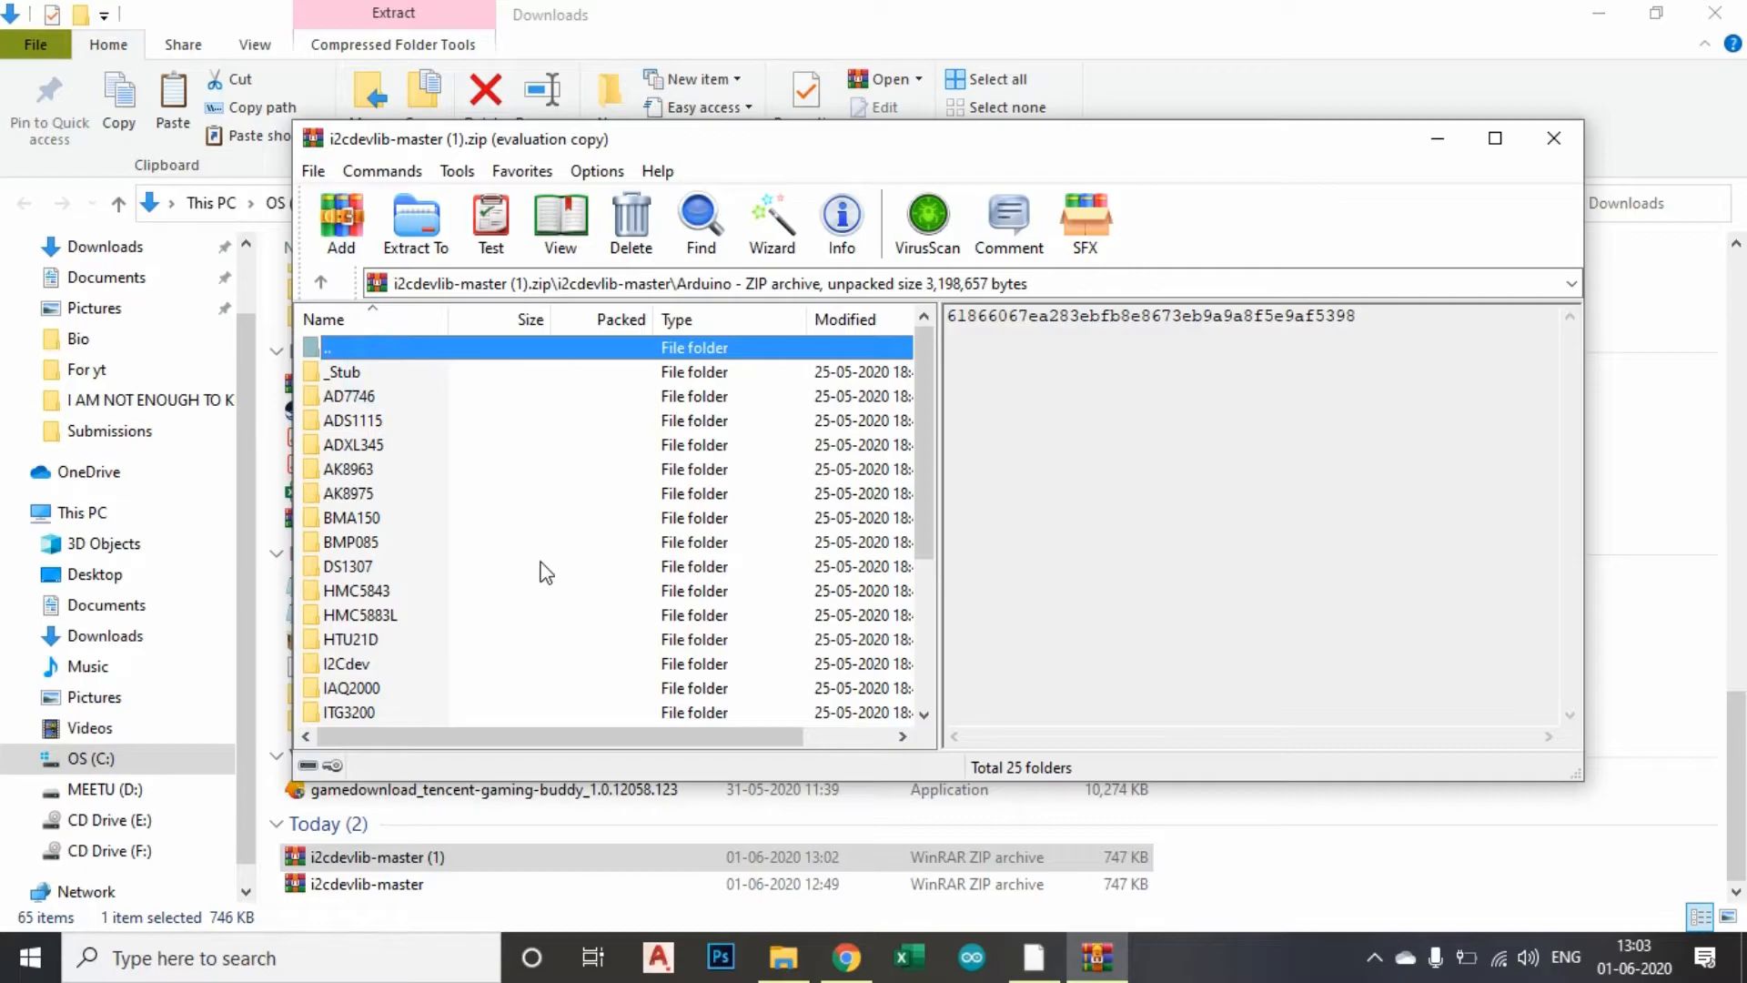
pyautogui.scroll(-2, 544, 573)
pyautogui.scroll(-1, 546, 571)
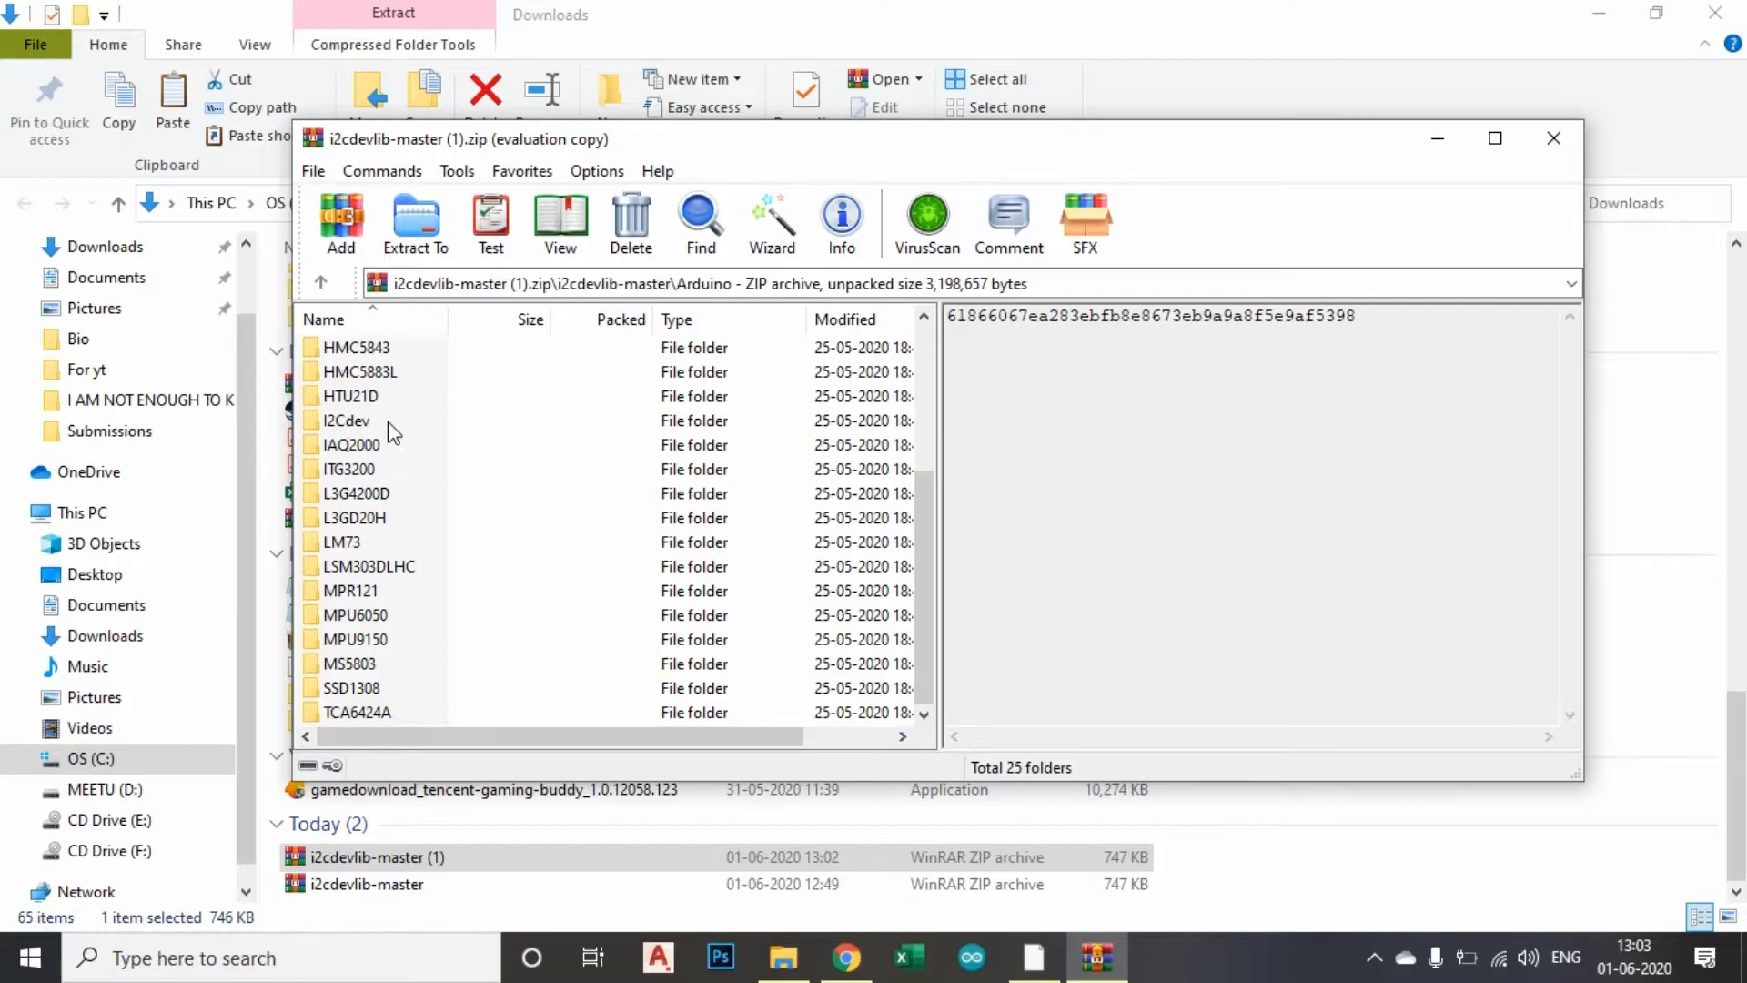
pyautogui.click(353, 421)
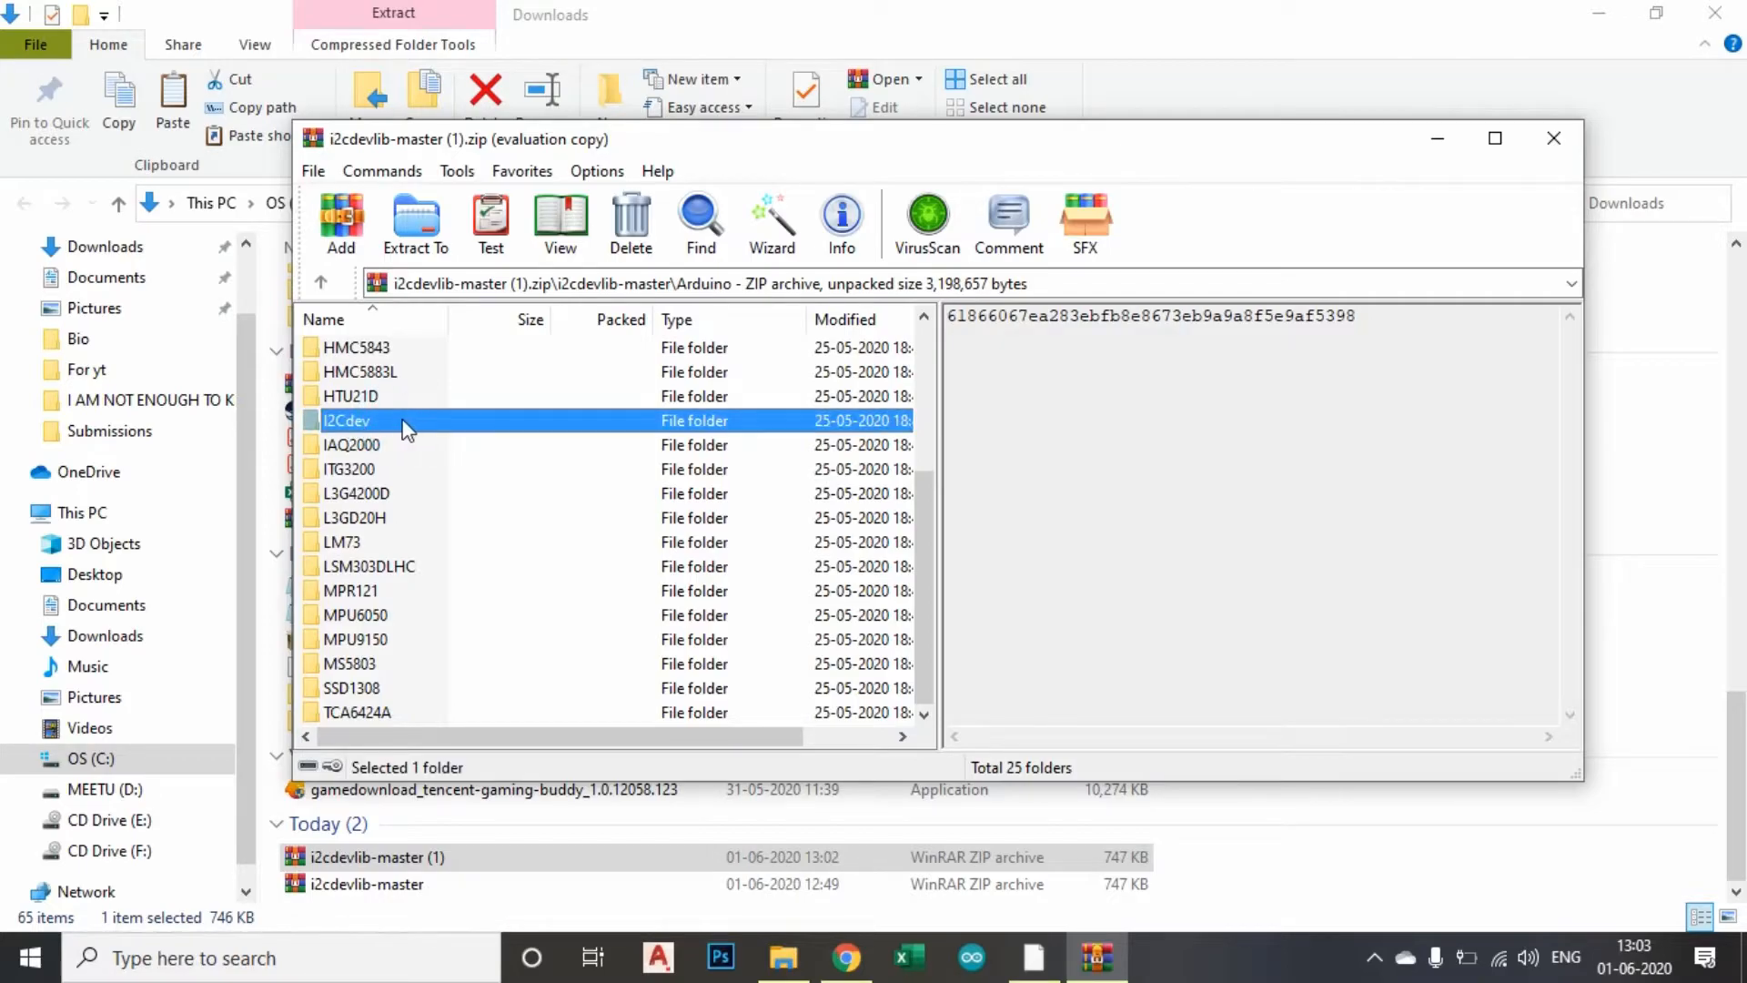
pyautogui.moveTo(405, 427); pyautogui.dragTo(1262, 877)
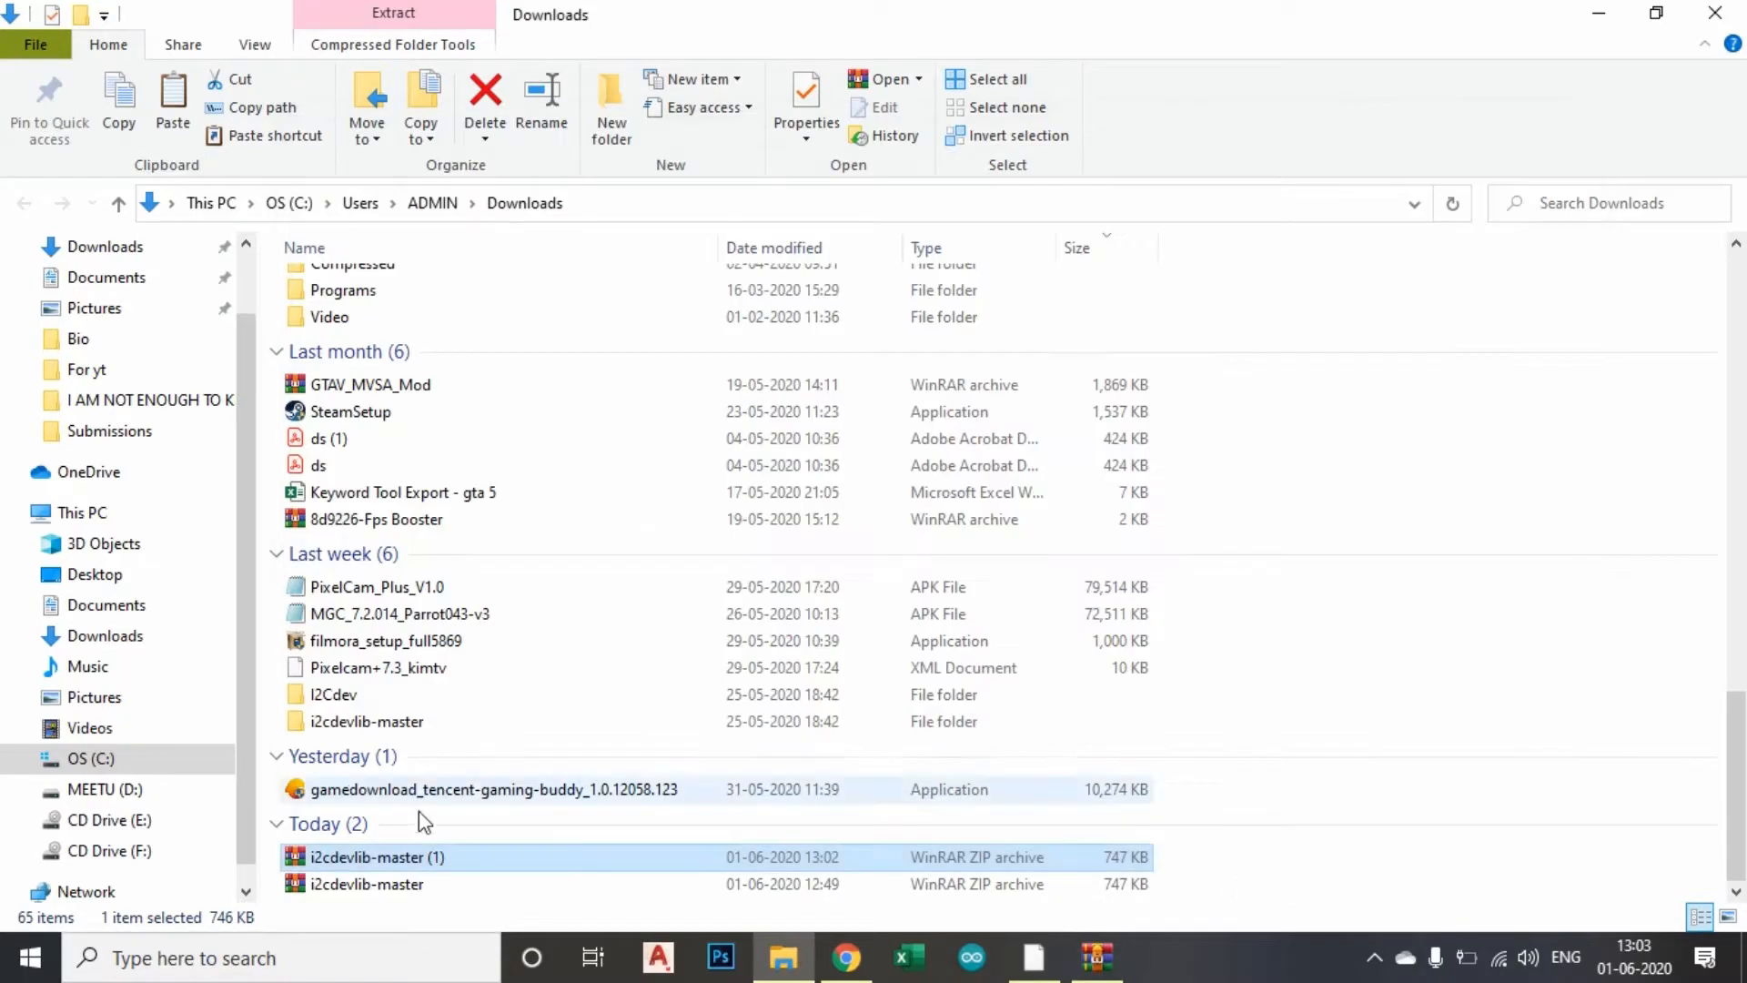
# Step: Find the I2Cdev folder in Downloads and copy it
pyautogui.click(391, 273)
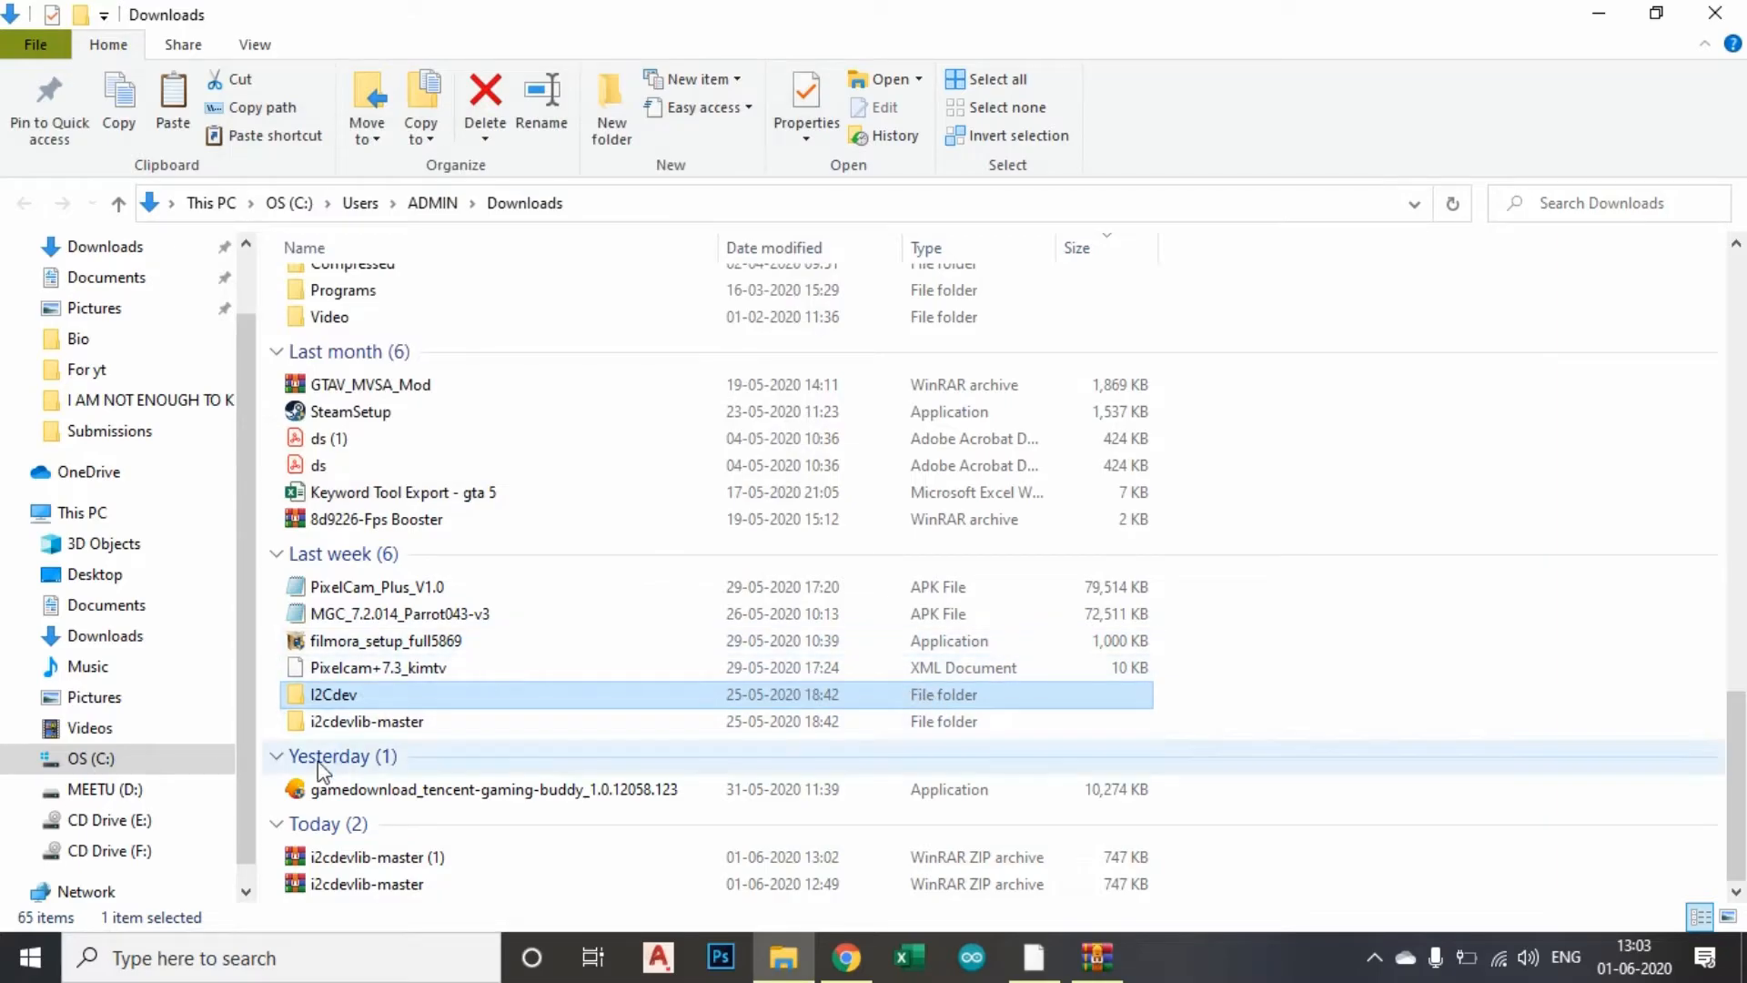
pyautogui.click(401, 694)
pyautogui.click(459, 714)
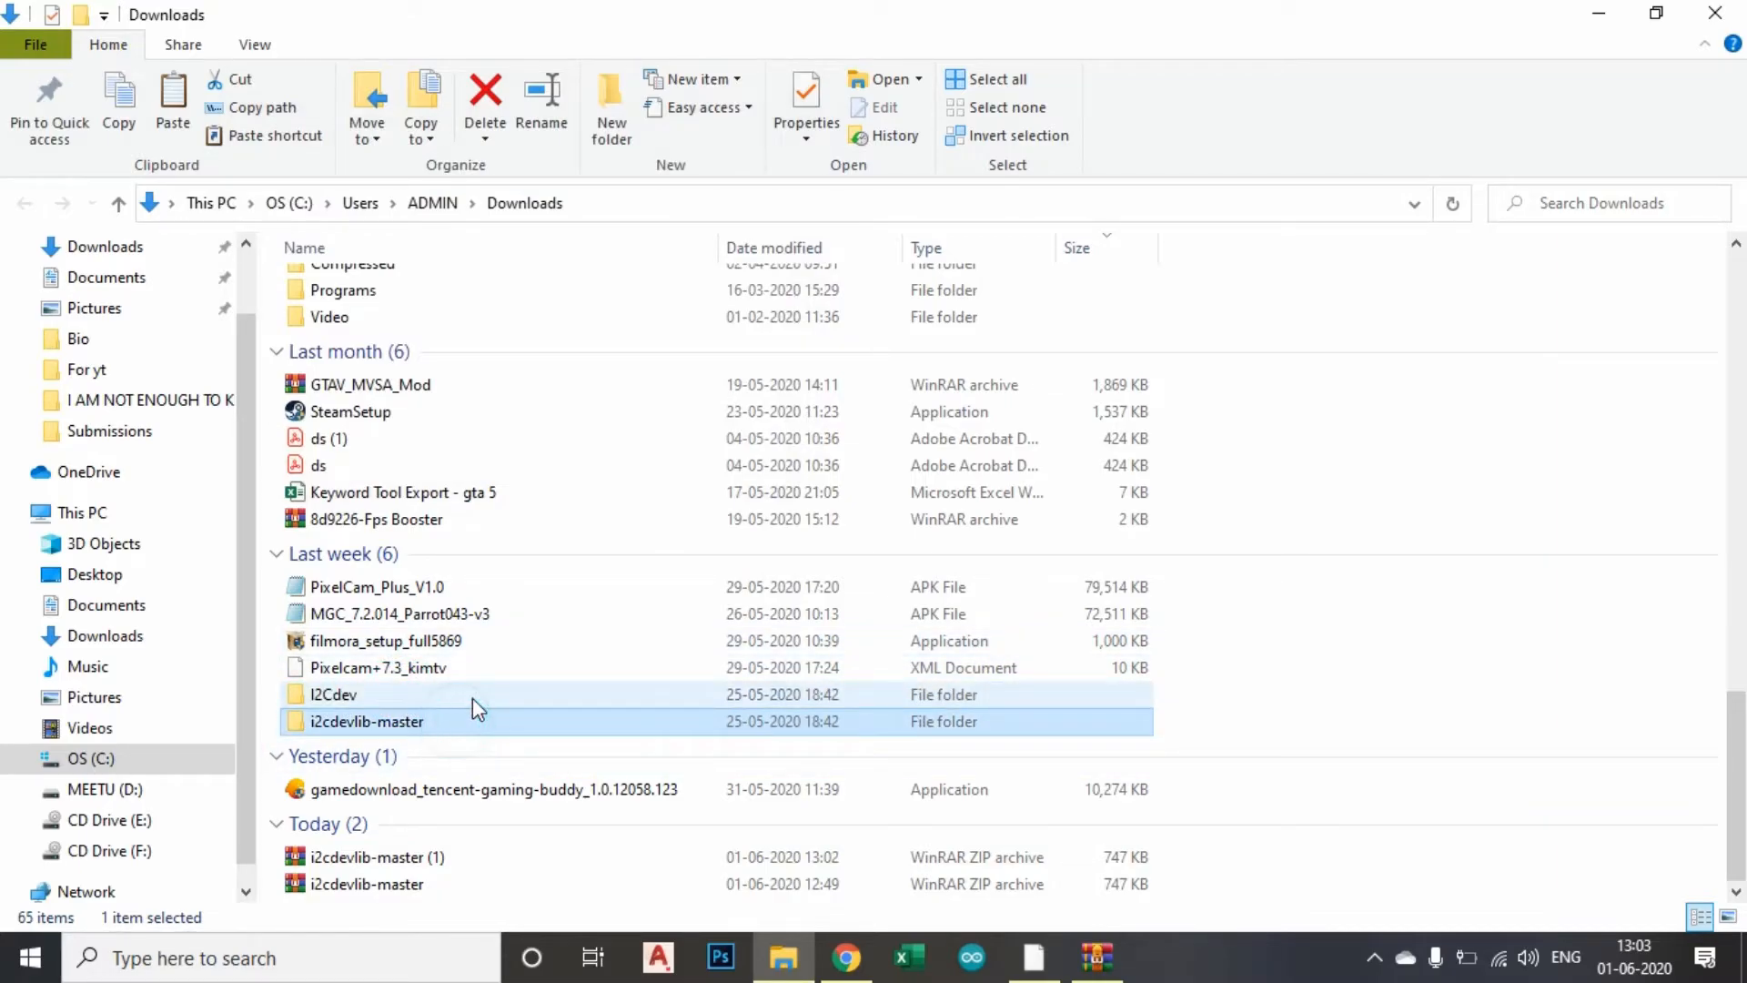
pyautogui.click(472, 697)
pyautogui.scroll(4, 472, 697)
pyautogui.scroll(7, 472, 697)
pyautogui.scroll(-7, 473, 697)
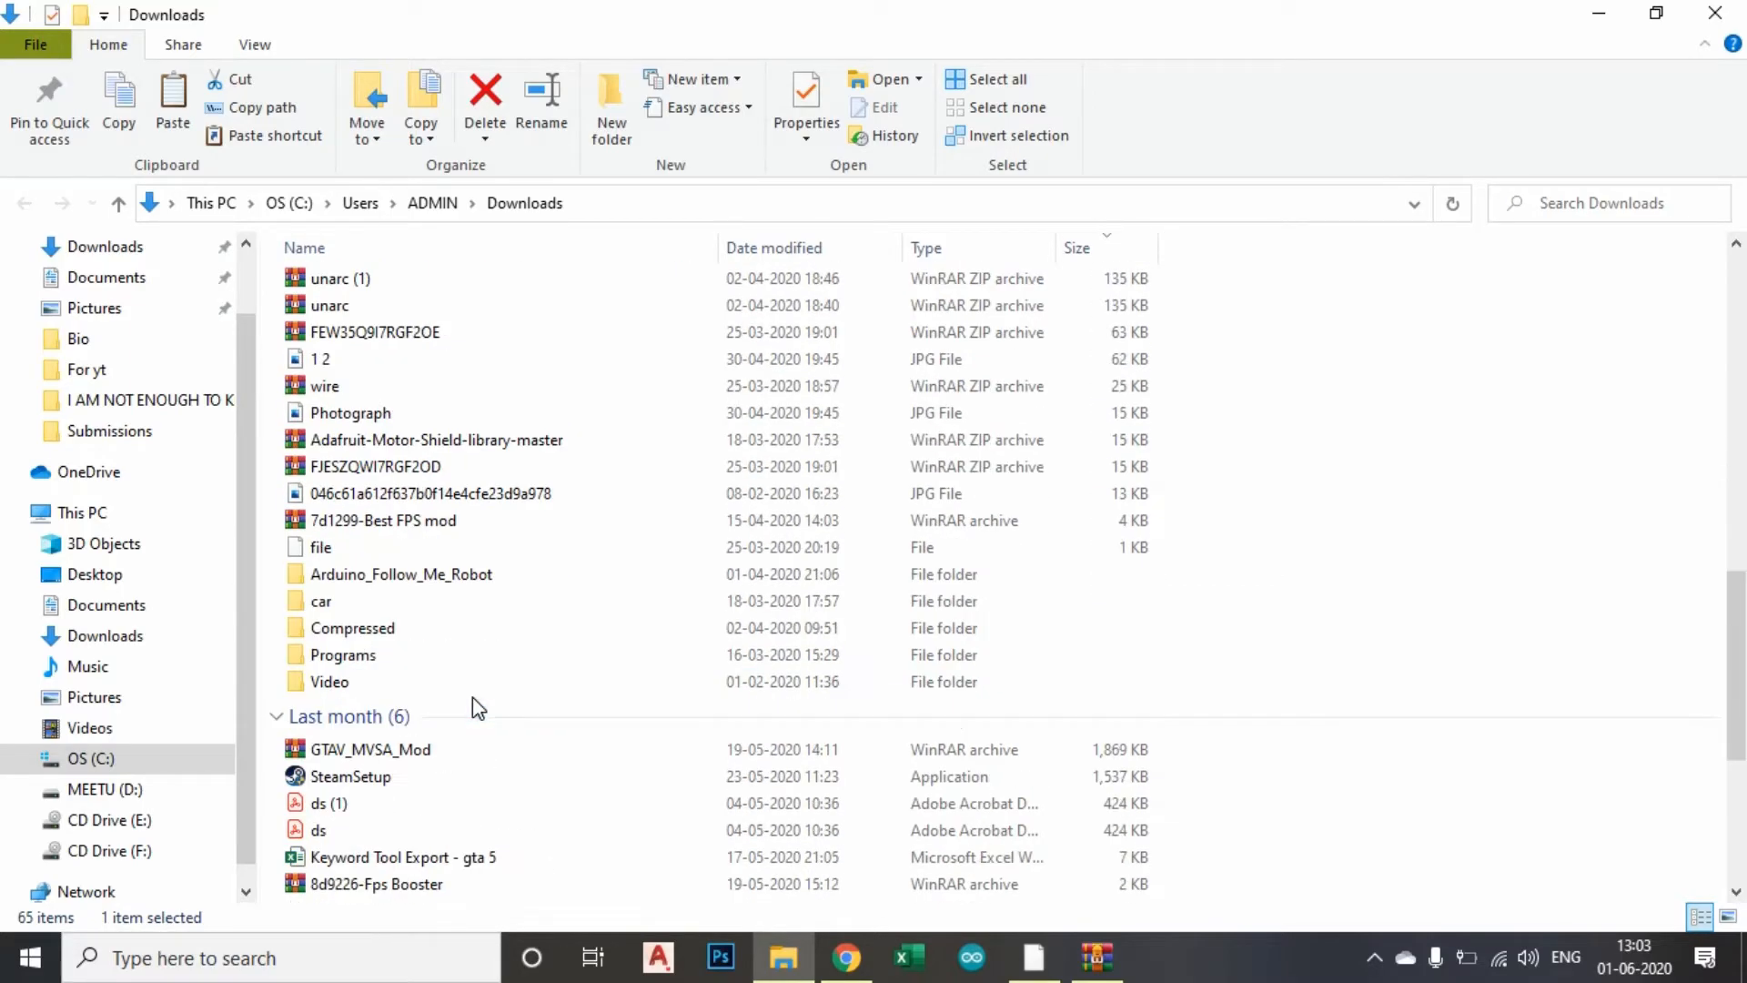
pyautogui.scroll(12, 472, 697)
pyautogui.scroll(3, 470, 699)
pyautogui.scroll(-15, 470, 699)
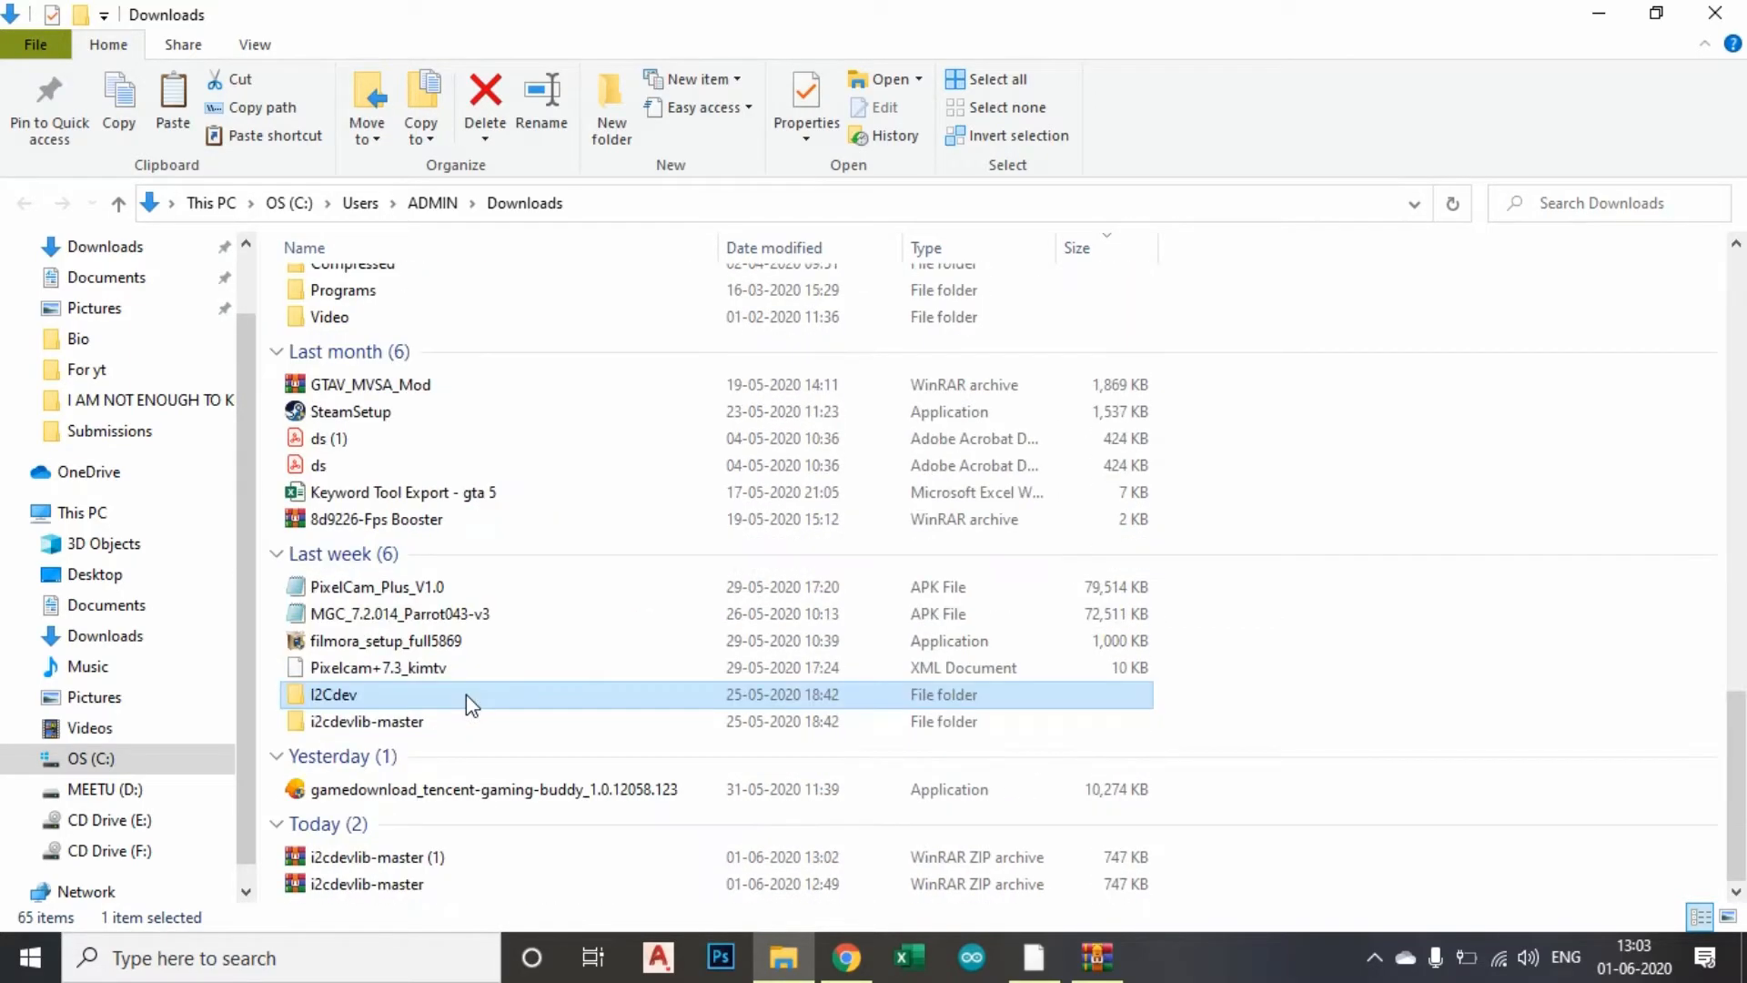
pyautogui.click(373, 696)
pyautogui.click(432, 721)
pyautogui.click(405, 696)
pyautogui.rightClick(374, 694)
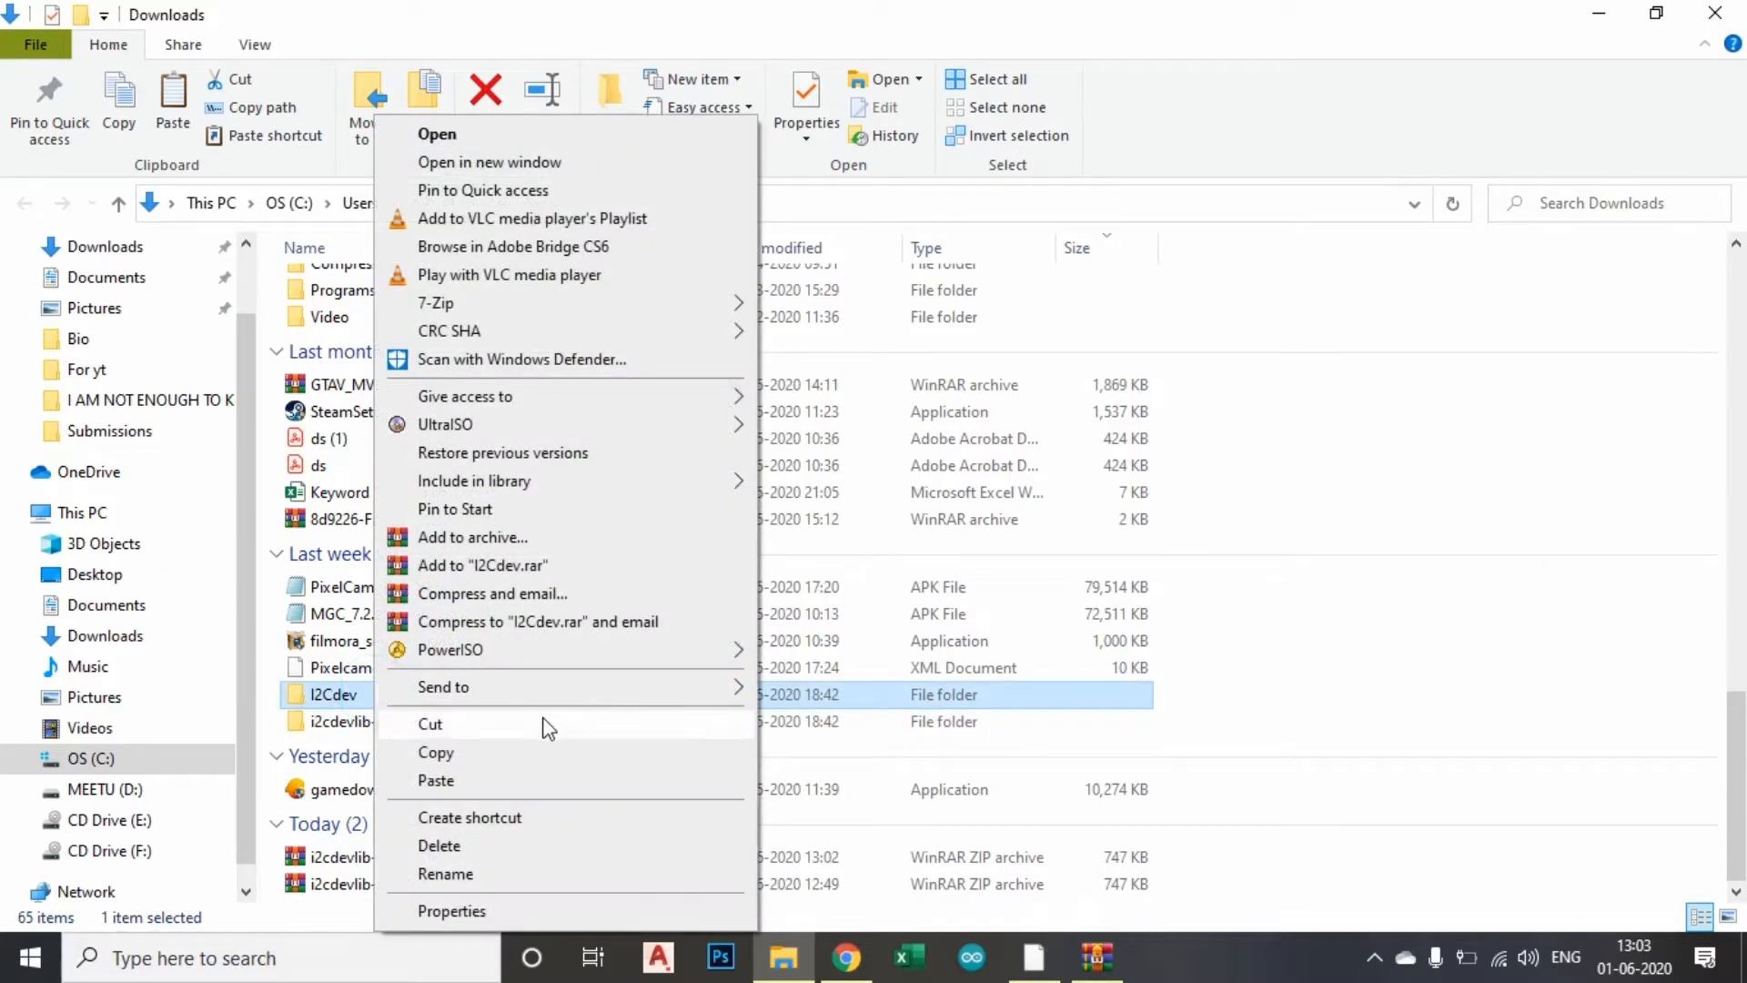
pyautogui.click(435, 754)
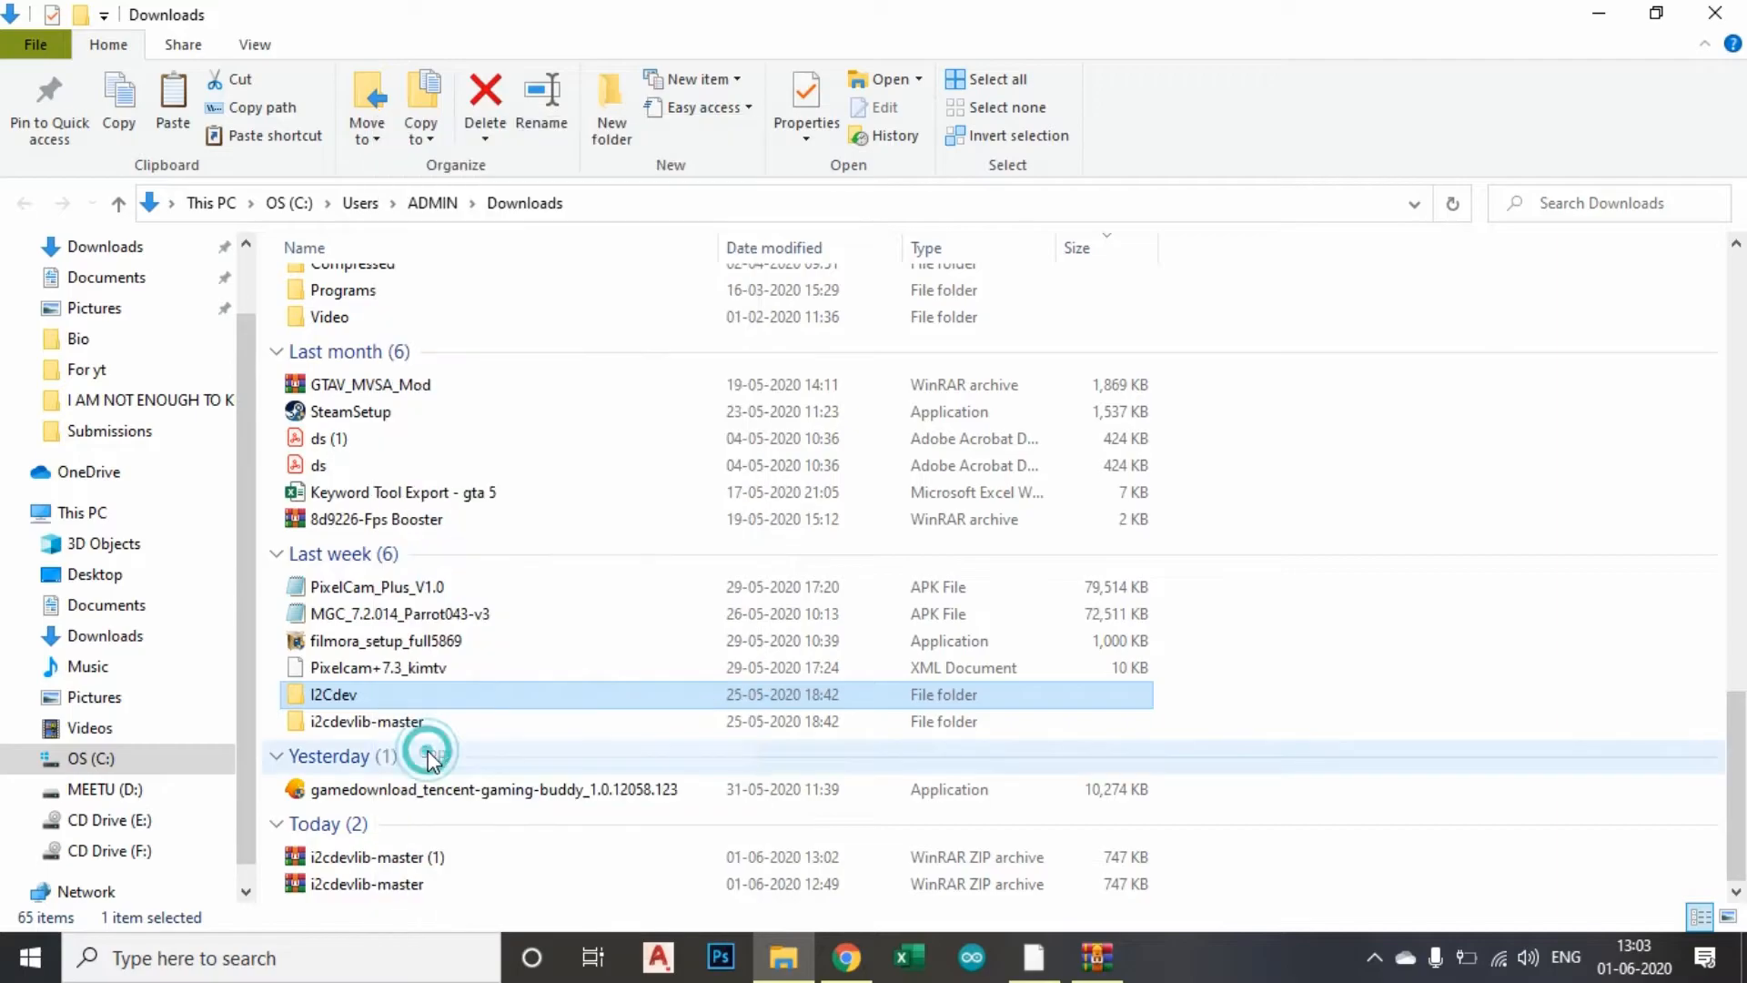
# Step: Paste the I2Cdev folder into arduino-nightly\libraries on the D: drive, look inside the pasted folder and return to libraries
pyautogui.click(129, 788)
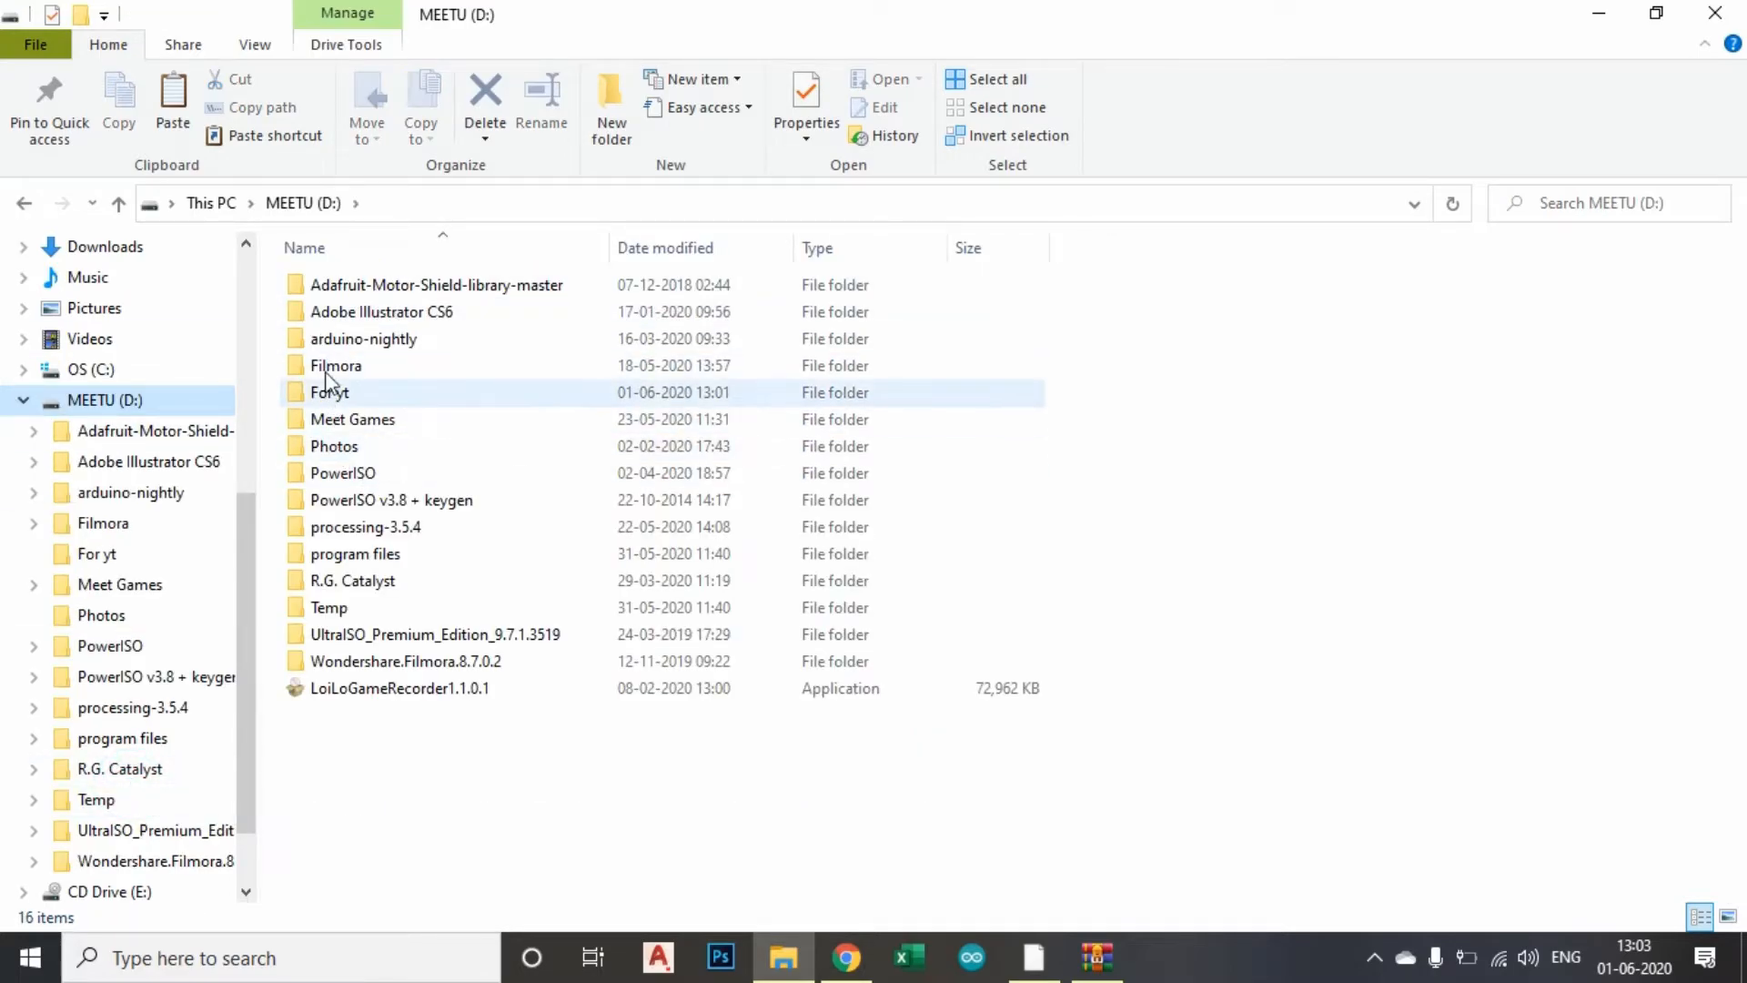
pyautogui.doubleClick(401, 341)
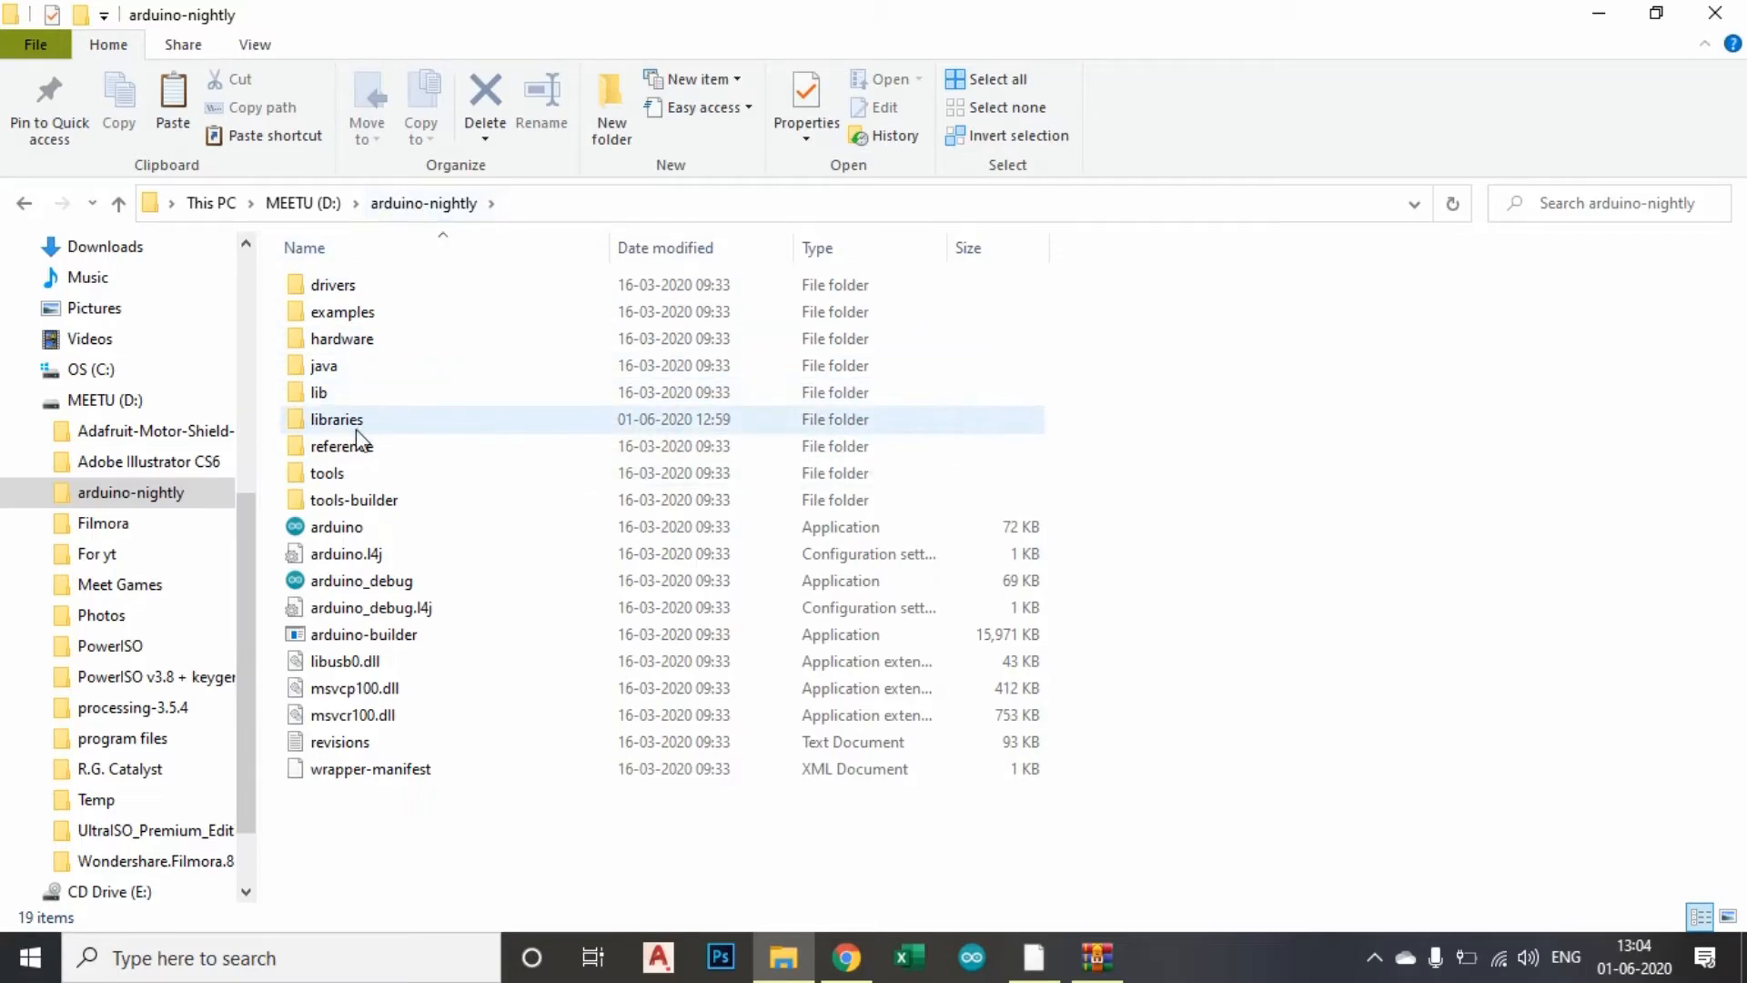
pyautogui.doubleClick(419, 430)
pyautogui.scroll(-1, 646, 613)
pyautogui.scroll(1, 623, 603)
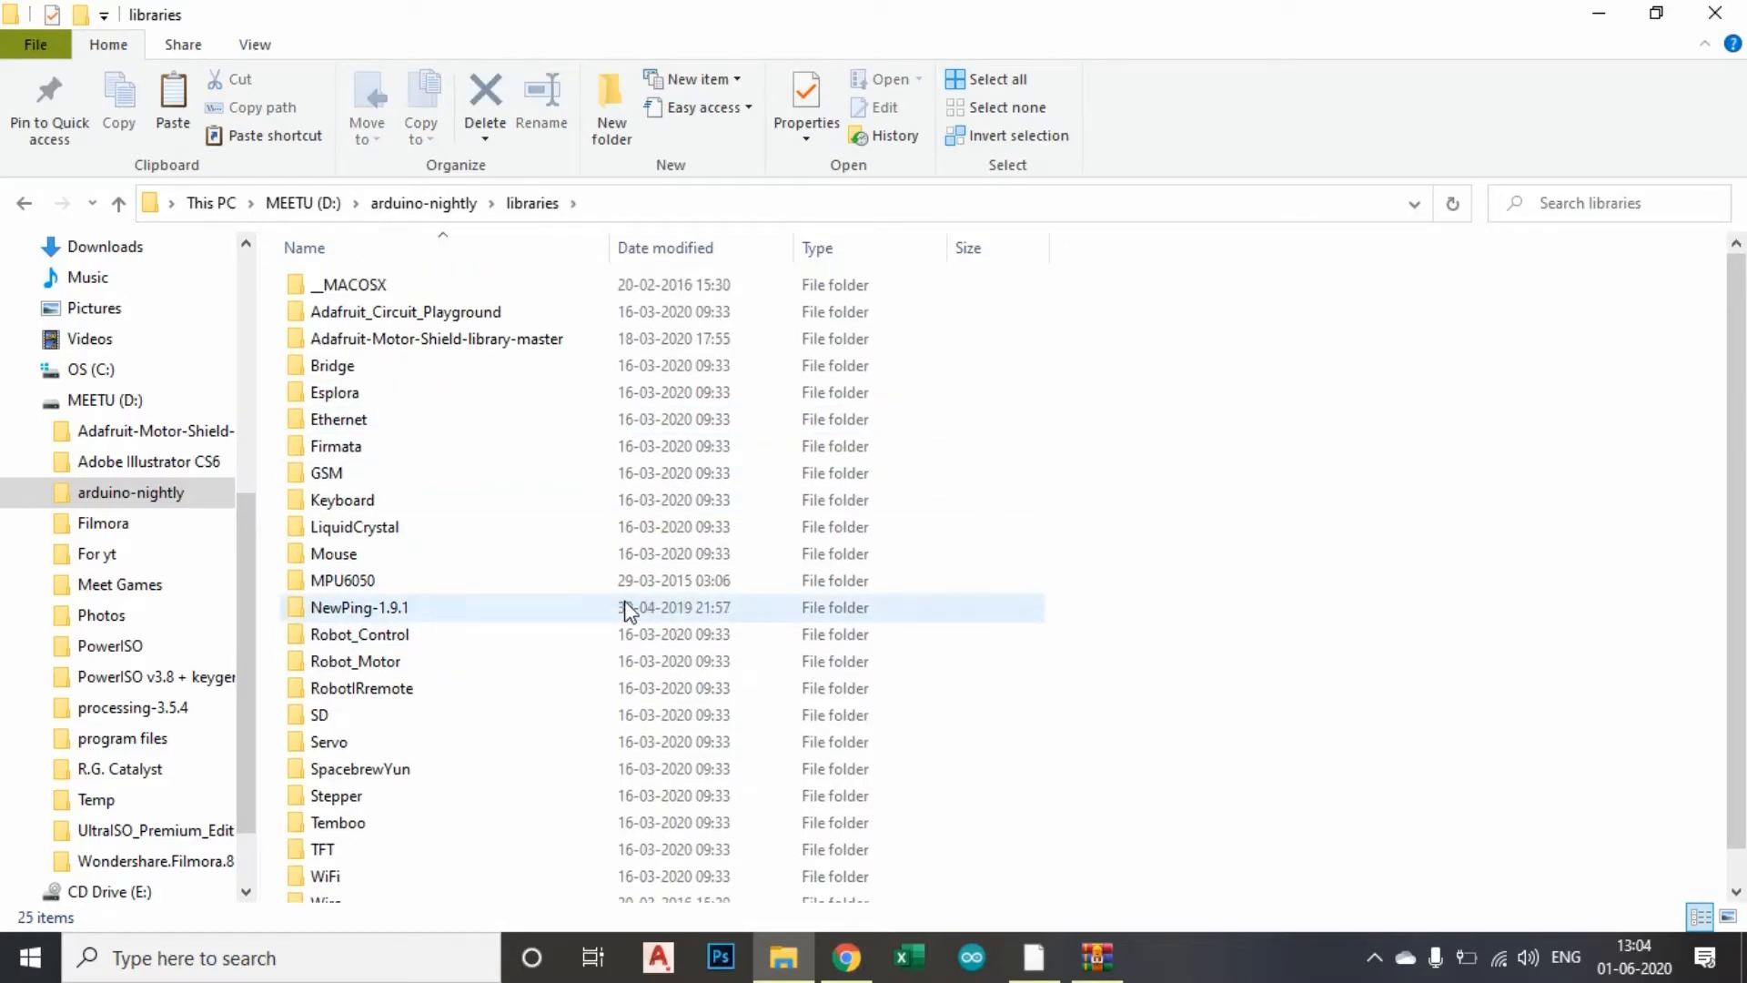
pyautogui.rightClick(1217, 448)
pyautogui.click(1296, 617)
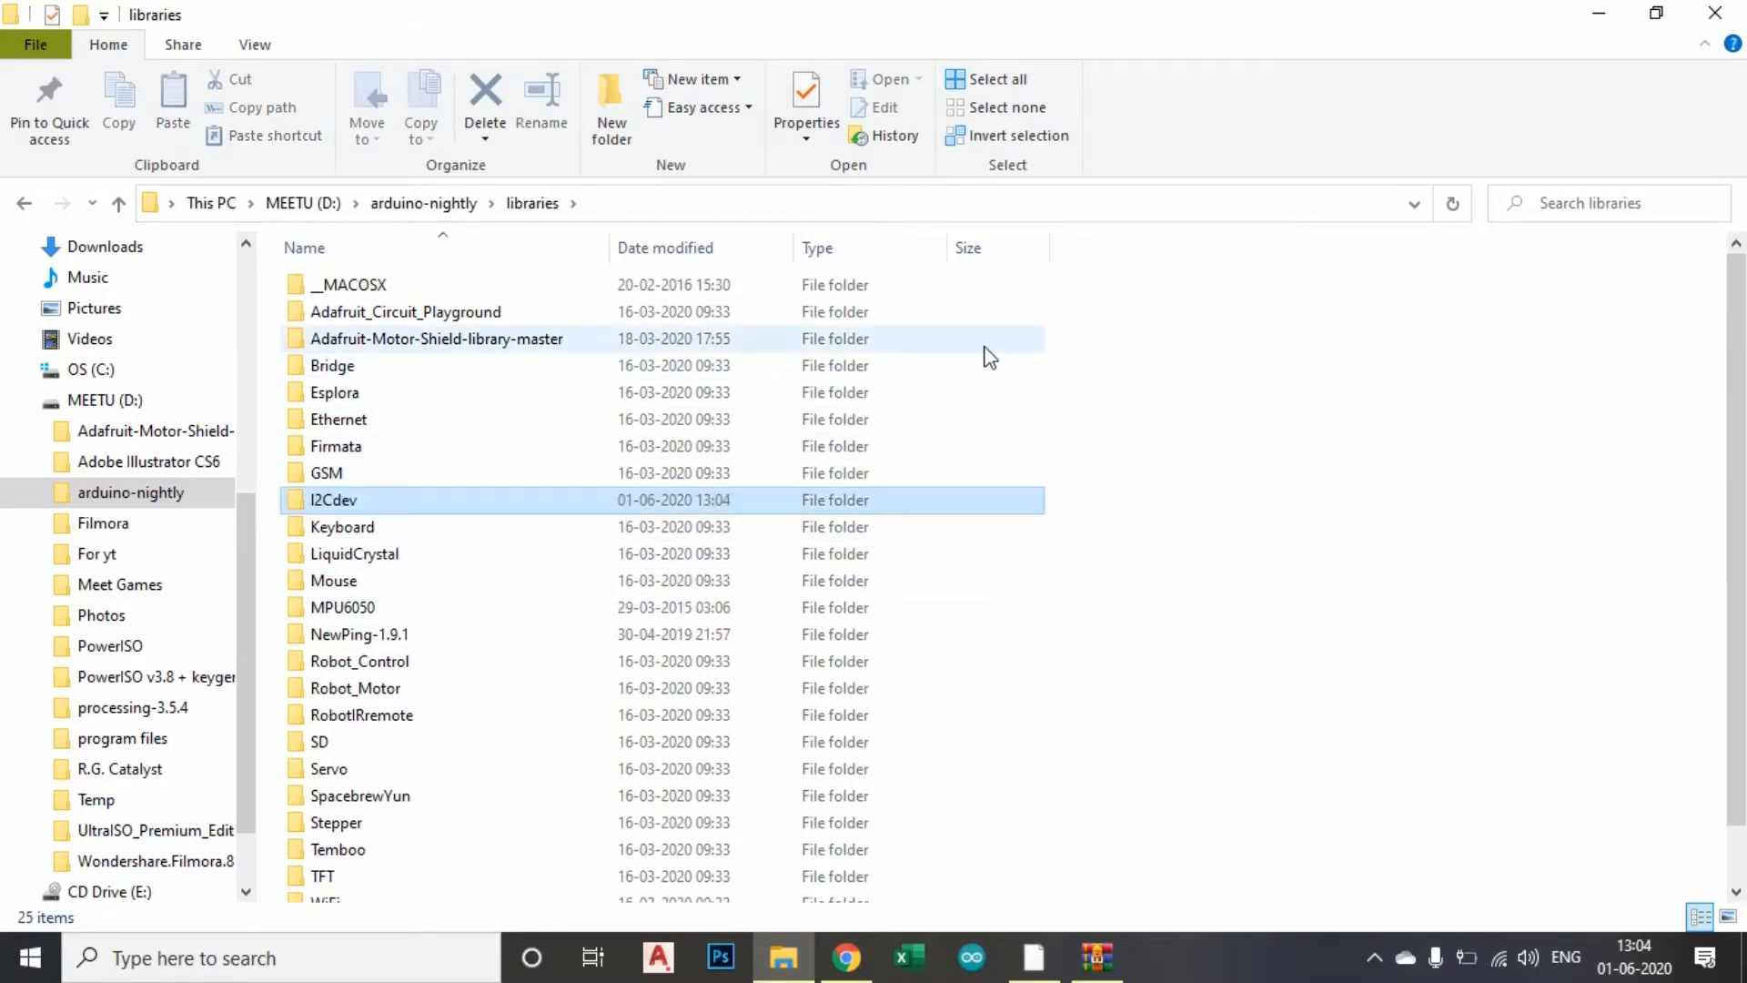
pyautogui.click(1226, 519)
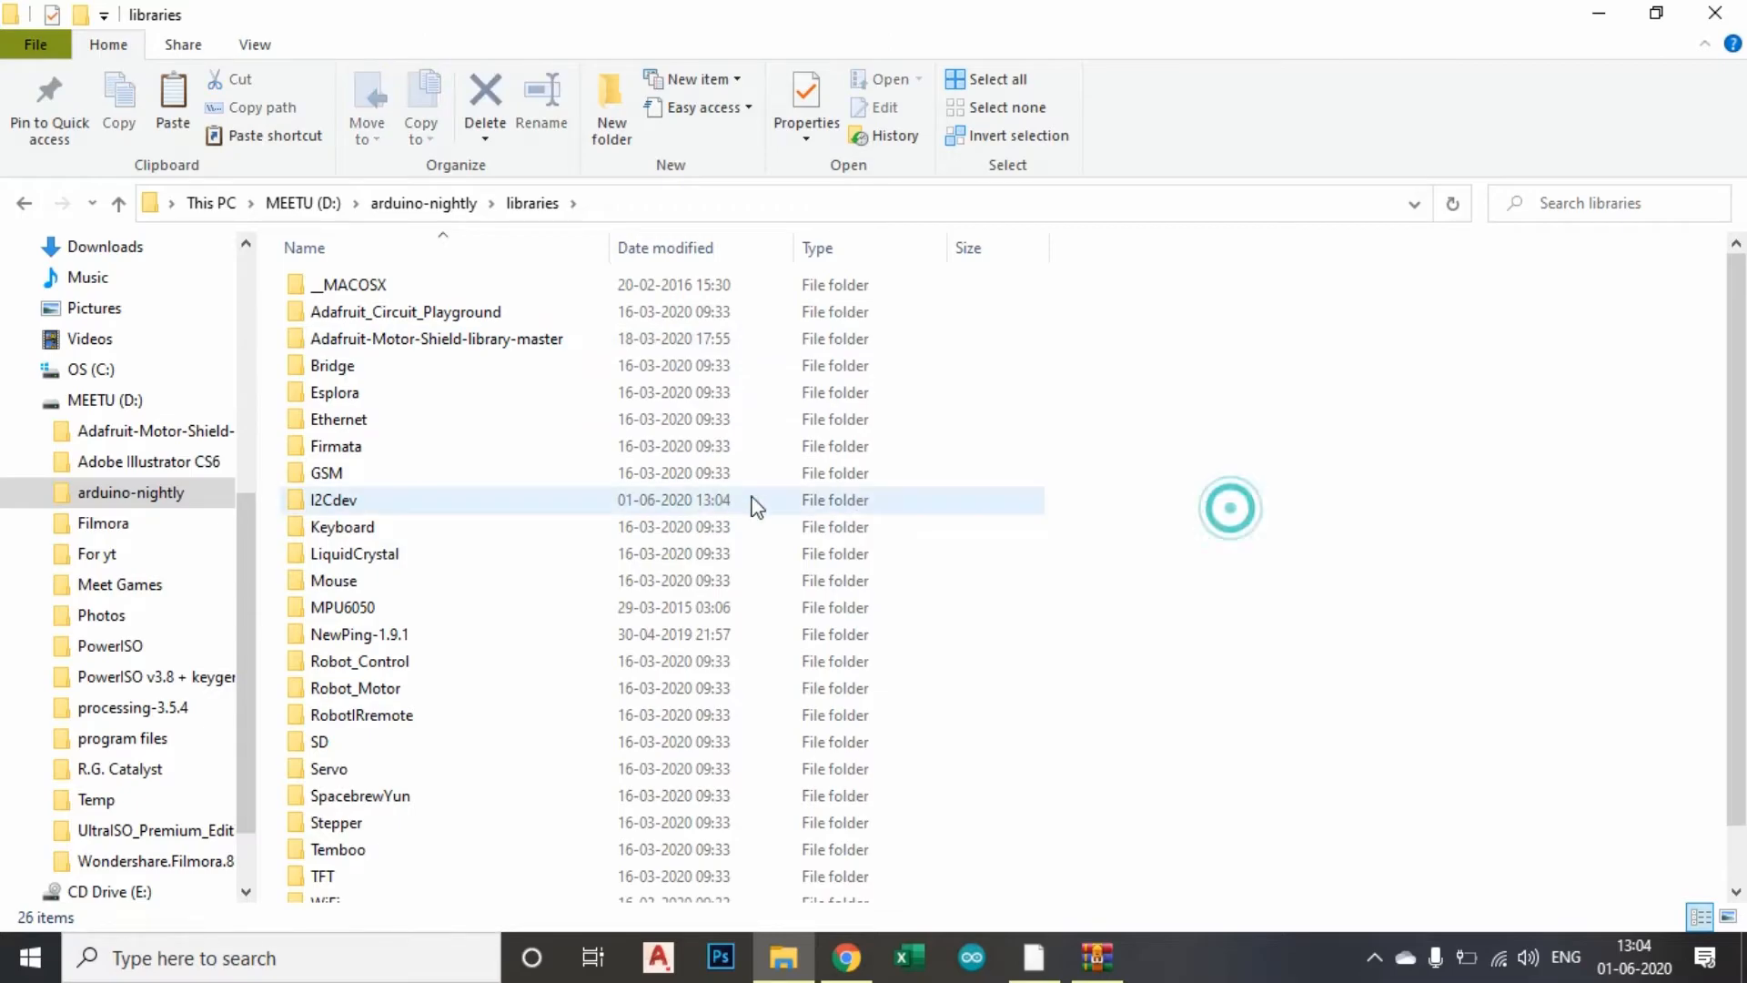
pyautogui.doubleClick(460, 499)
pyautogui.click(26, 204)
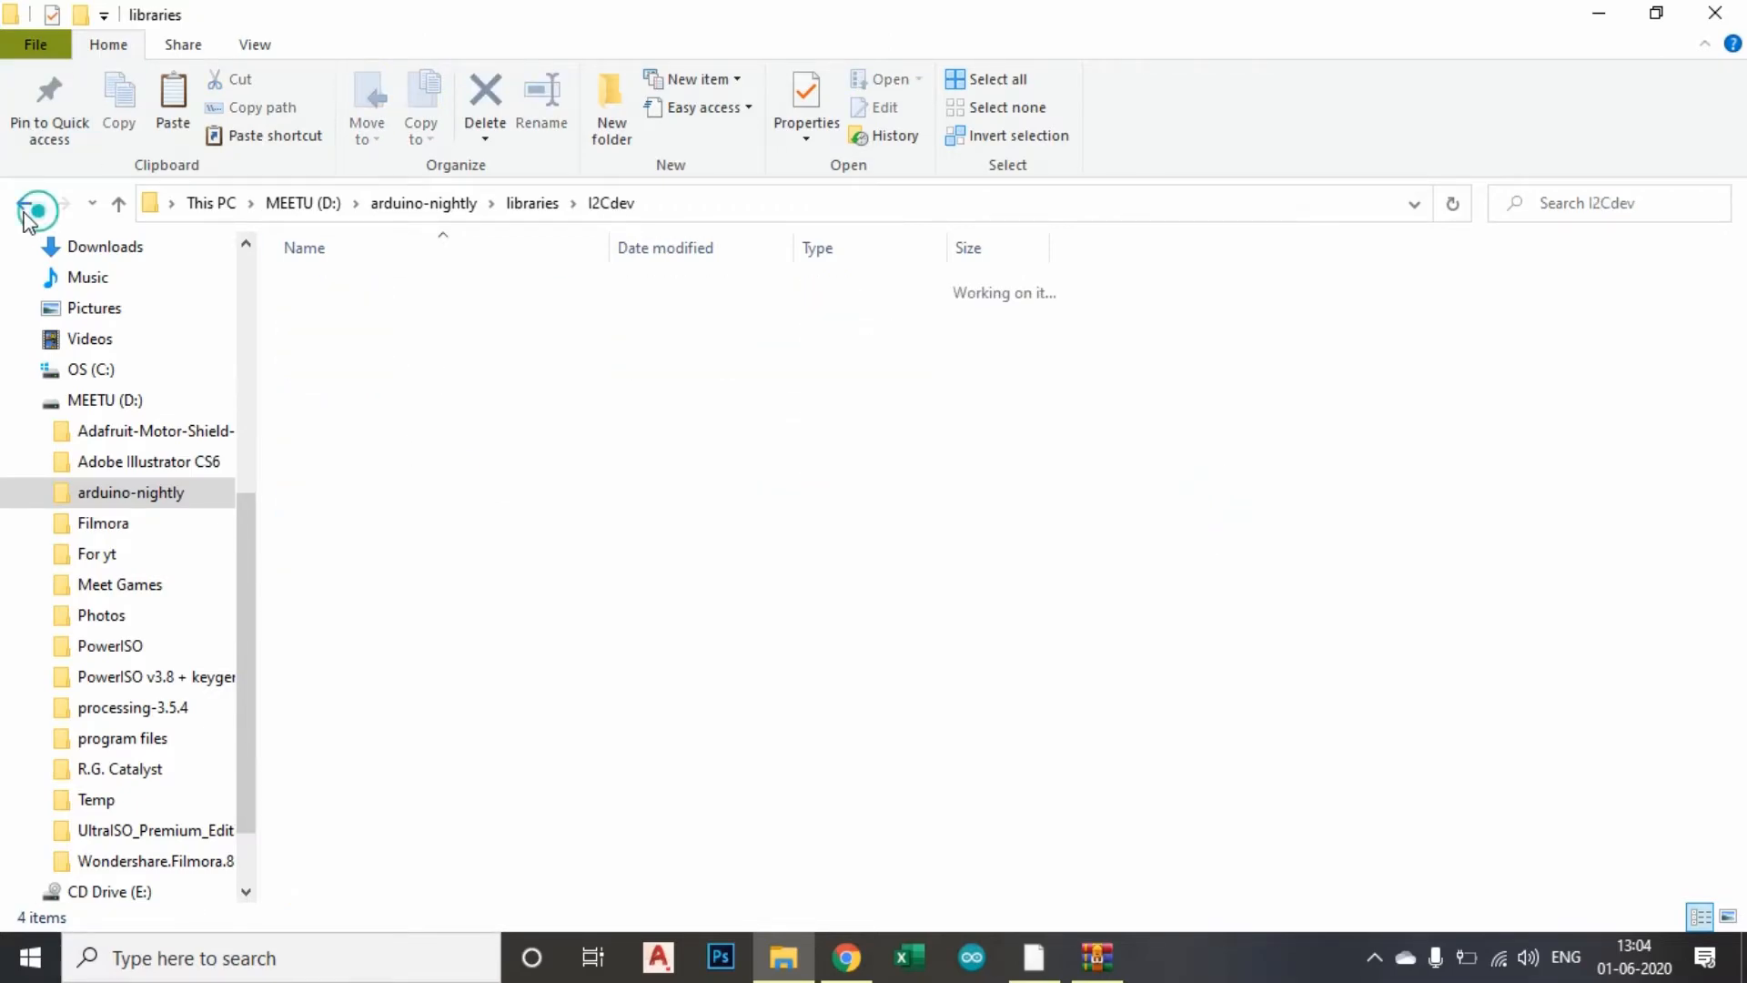
# Step: Switch to the Arduino IDE and create a new empty sketch
pyautogui.click(972, 965)
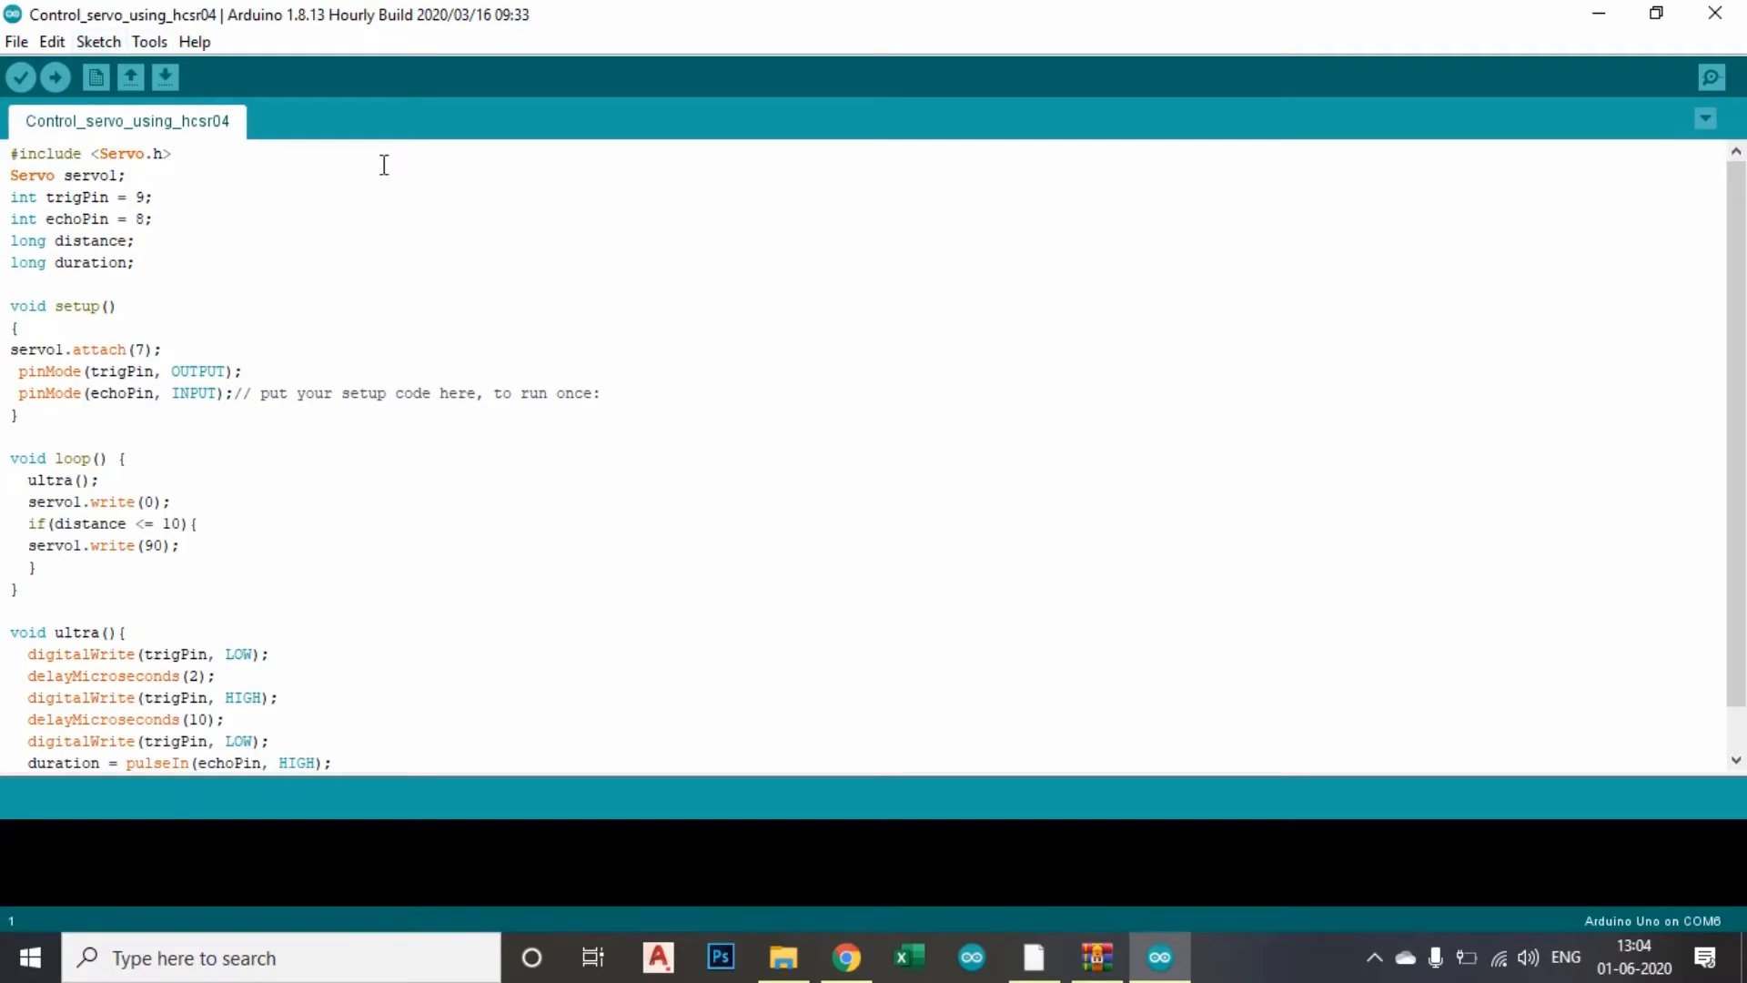
pyautogui.hotkey('ctrl', 'n')
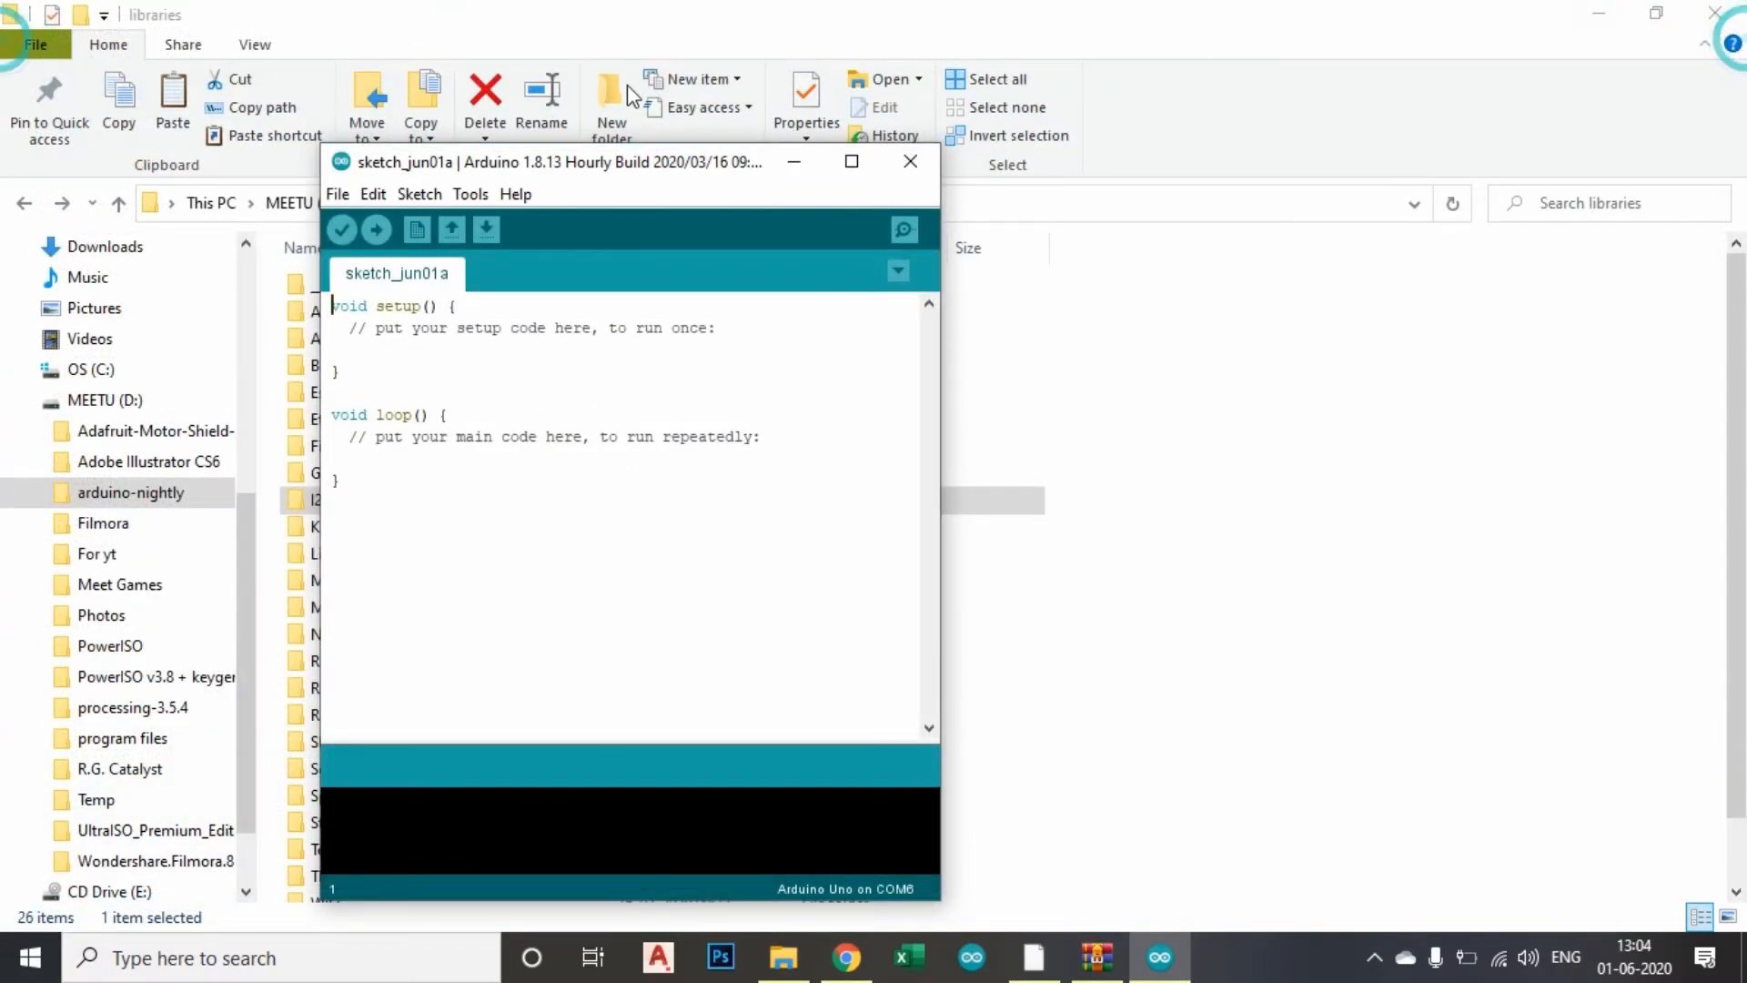
# Step: Maximize the new sketch window and delete all of the default setup and loop code
pyautogui.click(852, 161)
pyautogui.hotkey('ctrl', 'a')
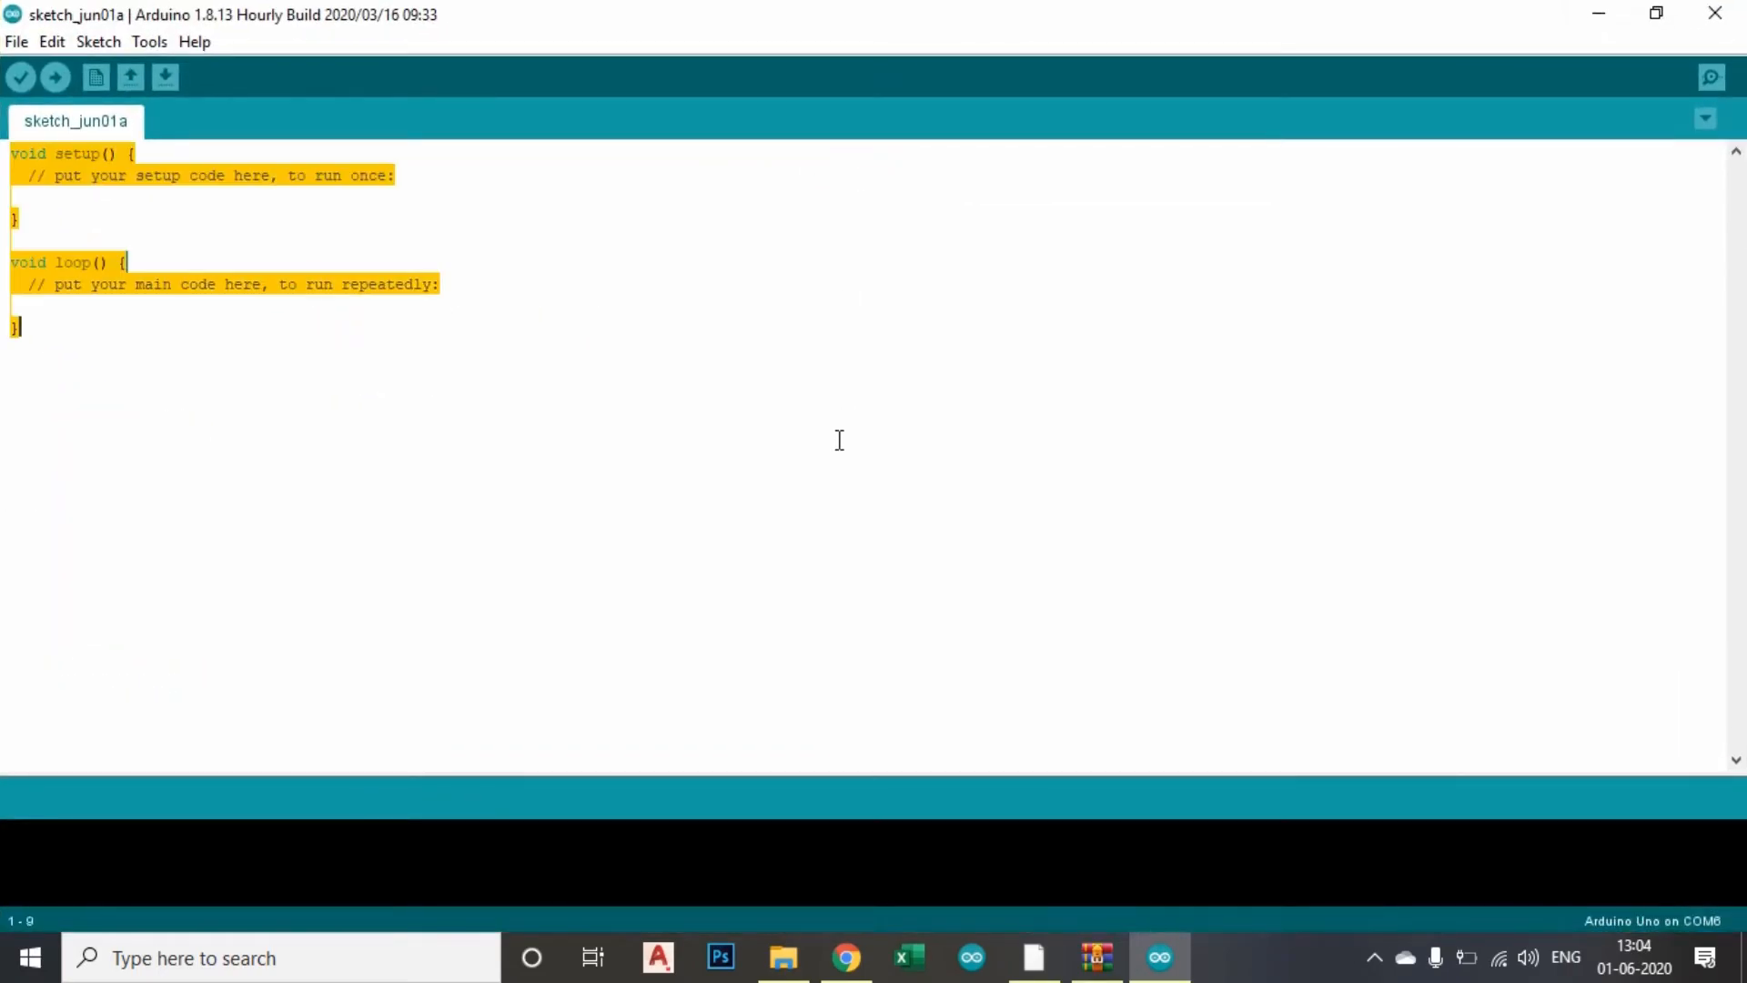
pyautogui.press('Delete')
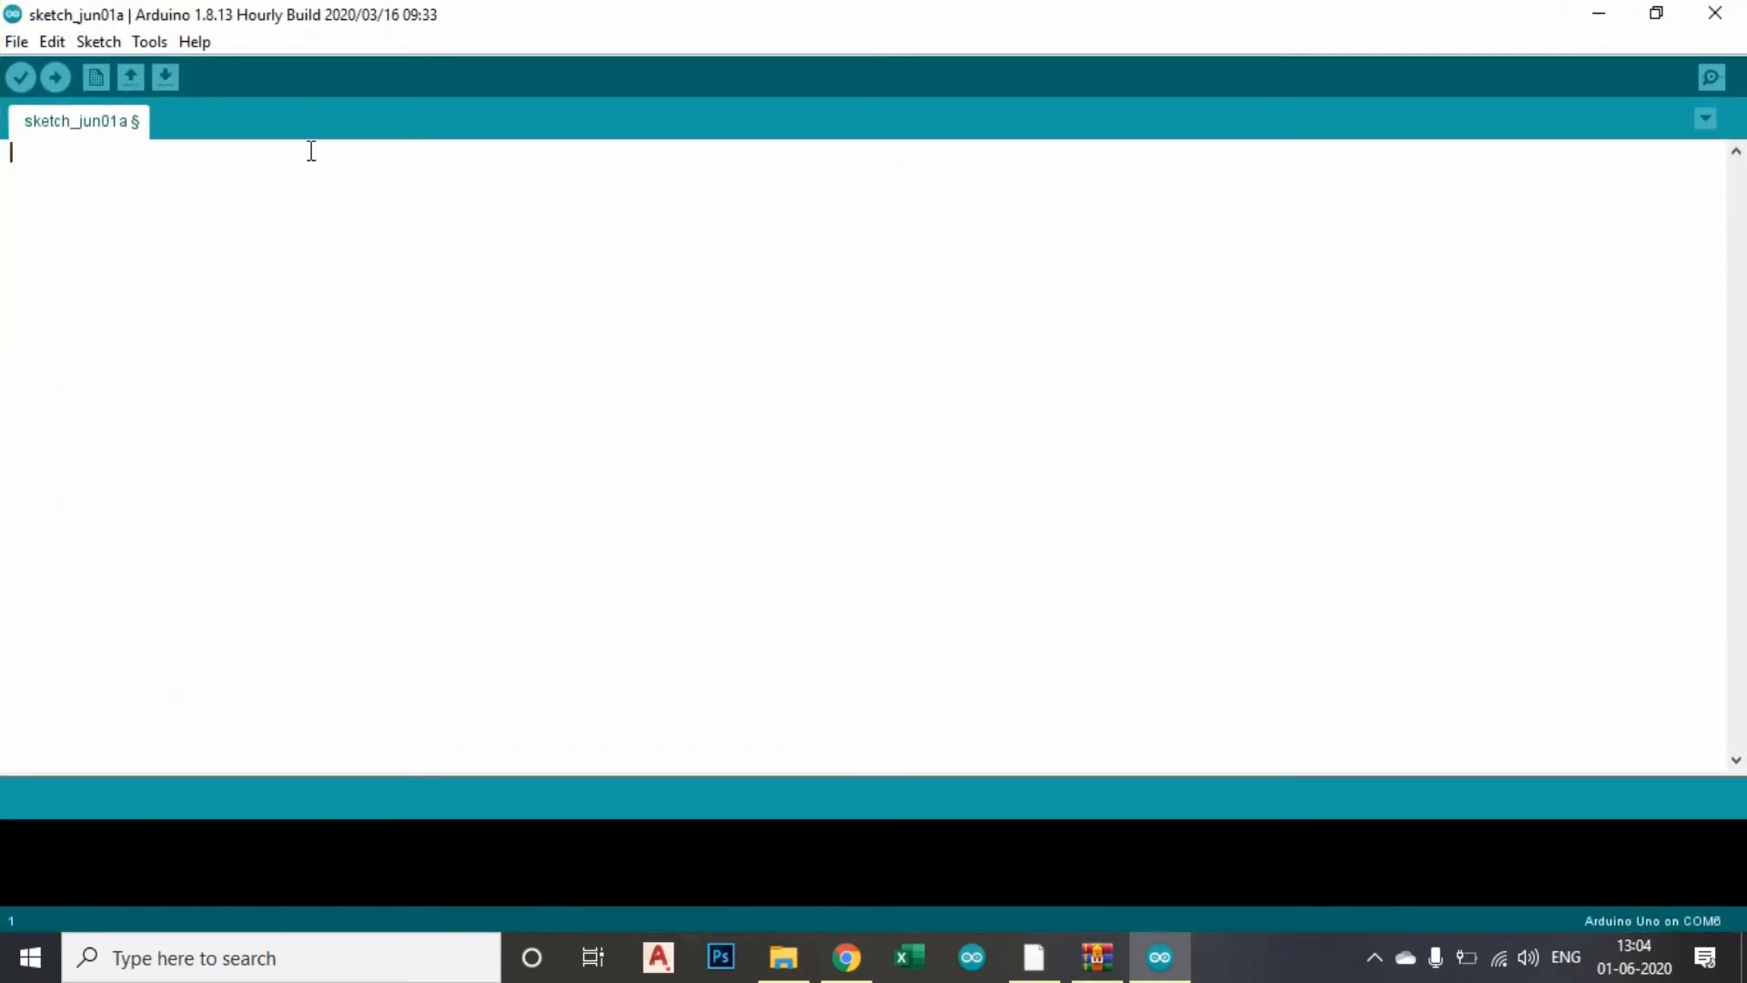
# Step: Include the contributed I2Cdev library in the empty sketch and highlight its include line briefly before clearing the selection
pyautogui.click(98, 41)
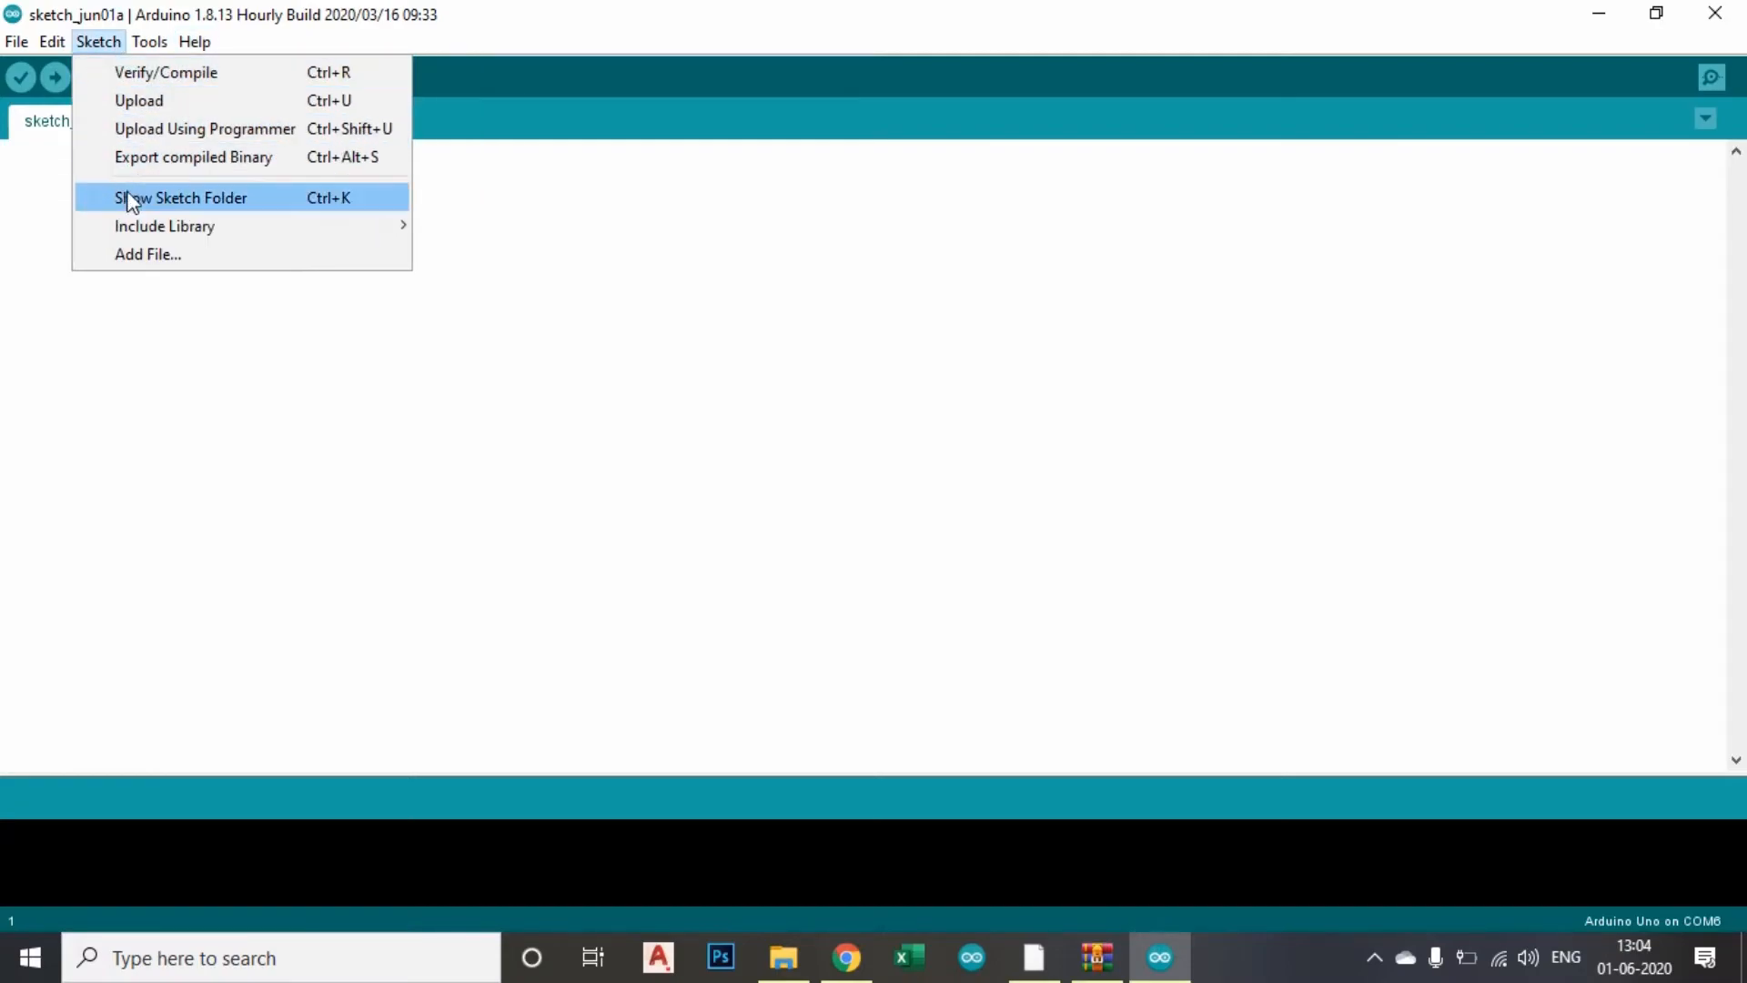
pyautogui.moveTo(164, 225)
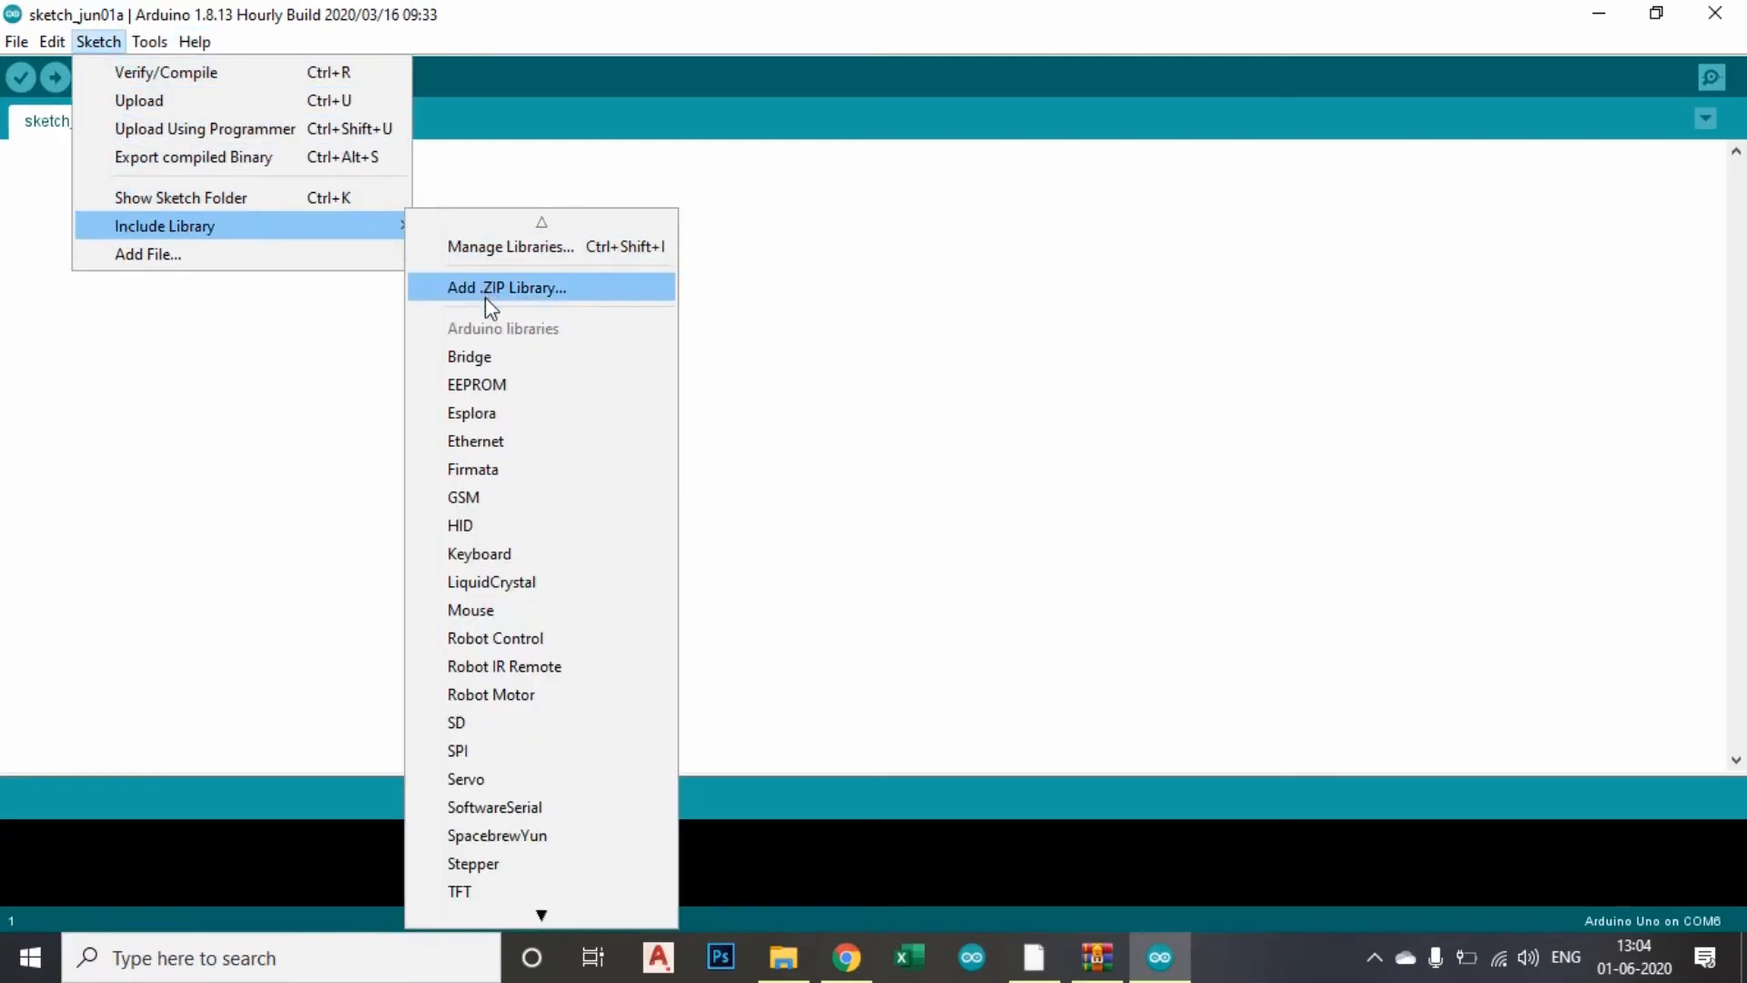
pyautogui.scroll(-1, 510, 552)
pyautogui.scroll(-8, 508, 549)
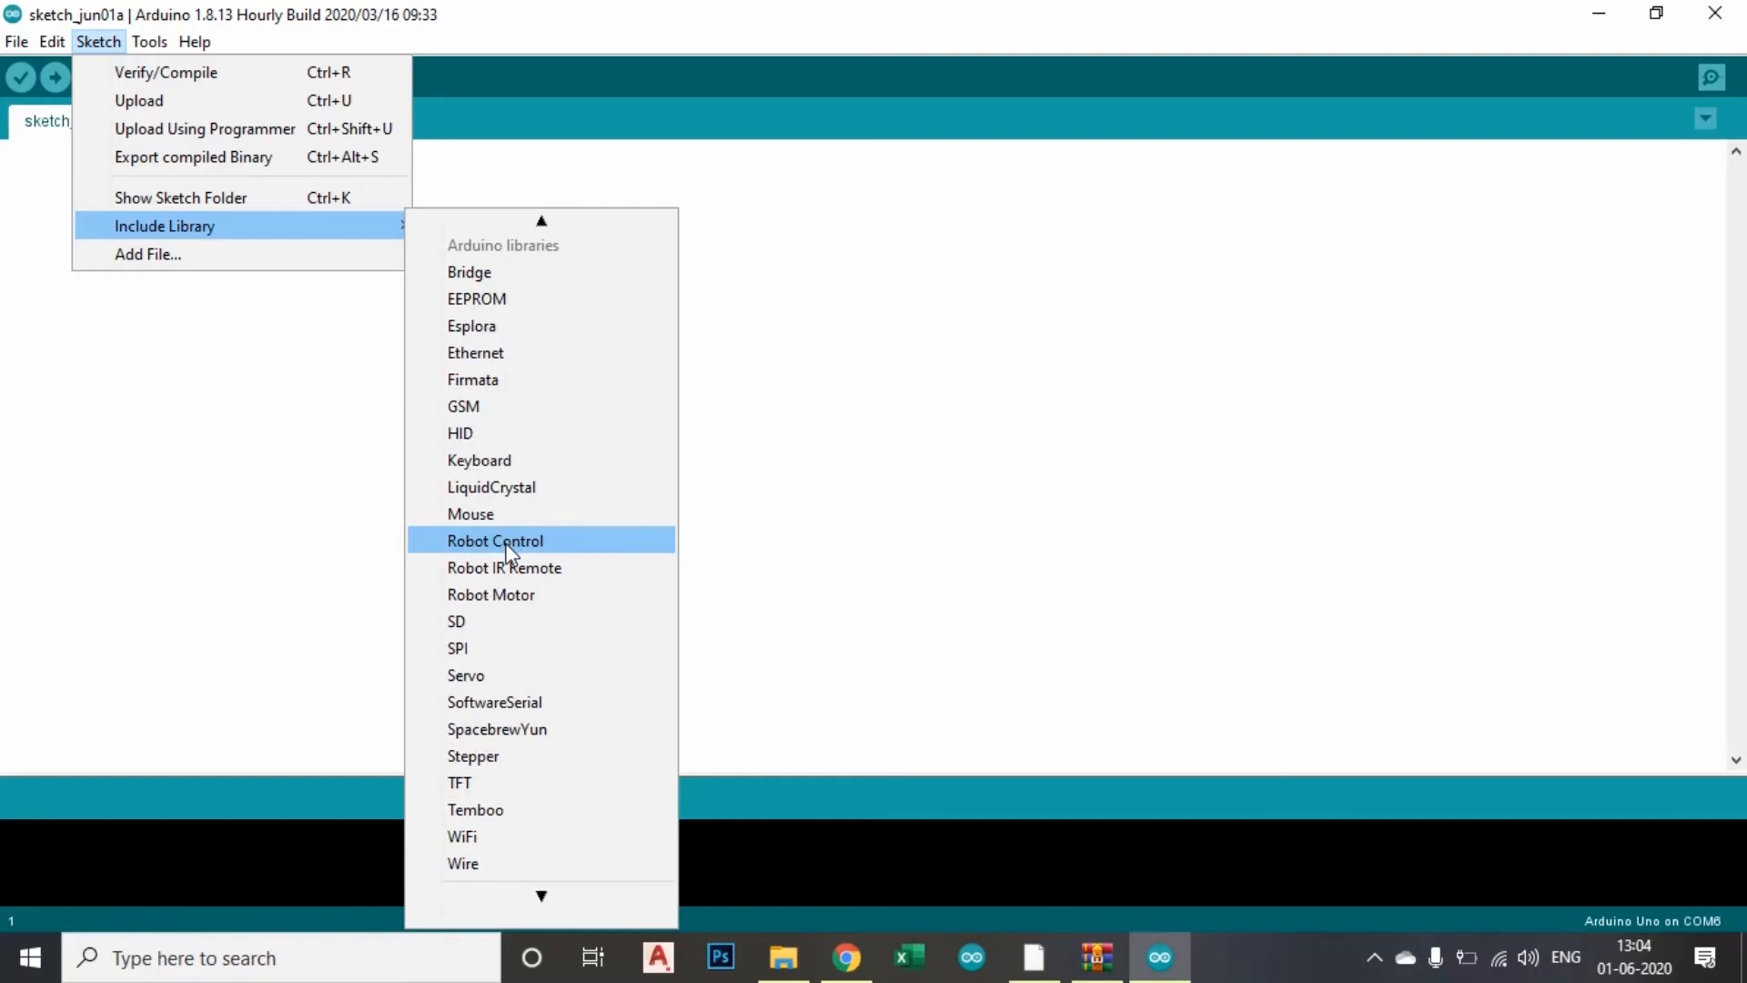
pyautogui.scroll(-2, 503, 548)
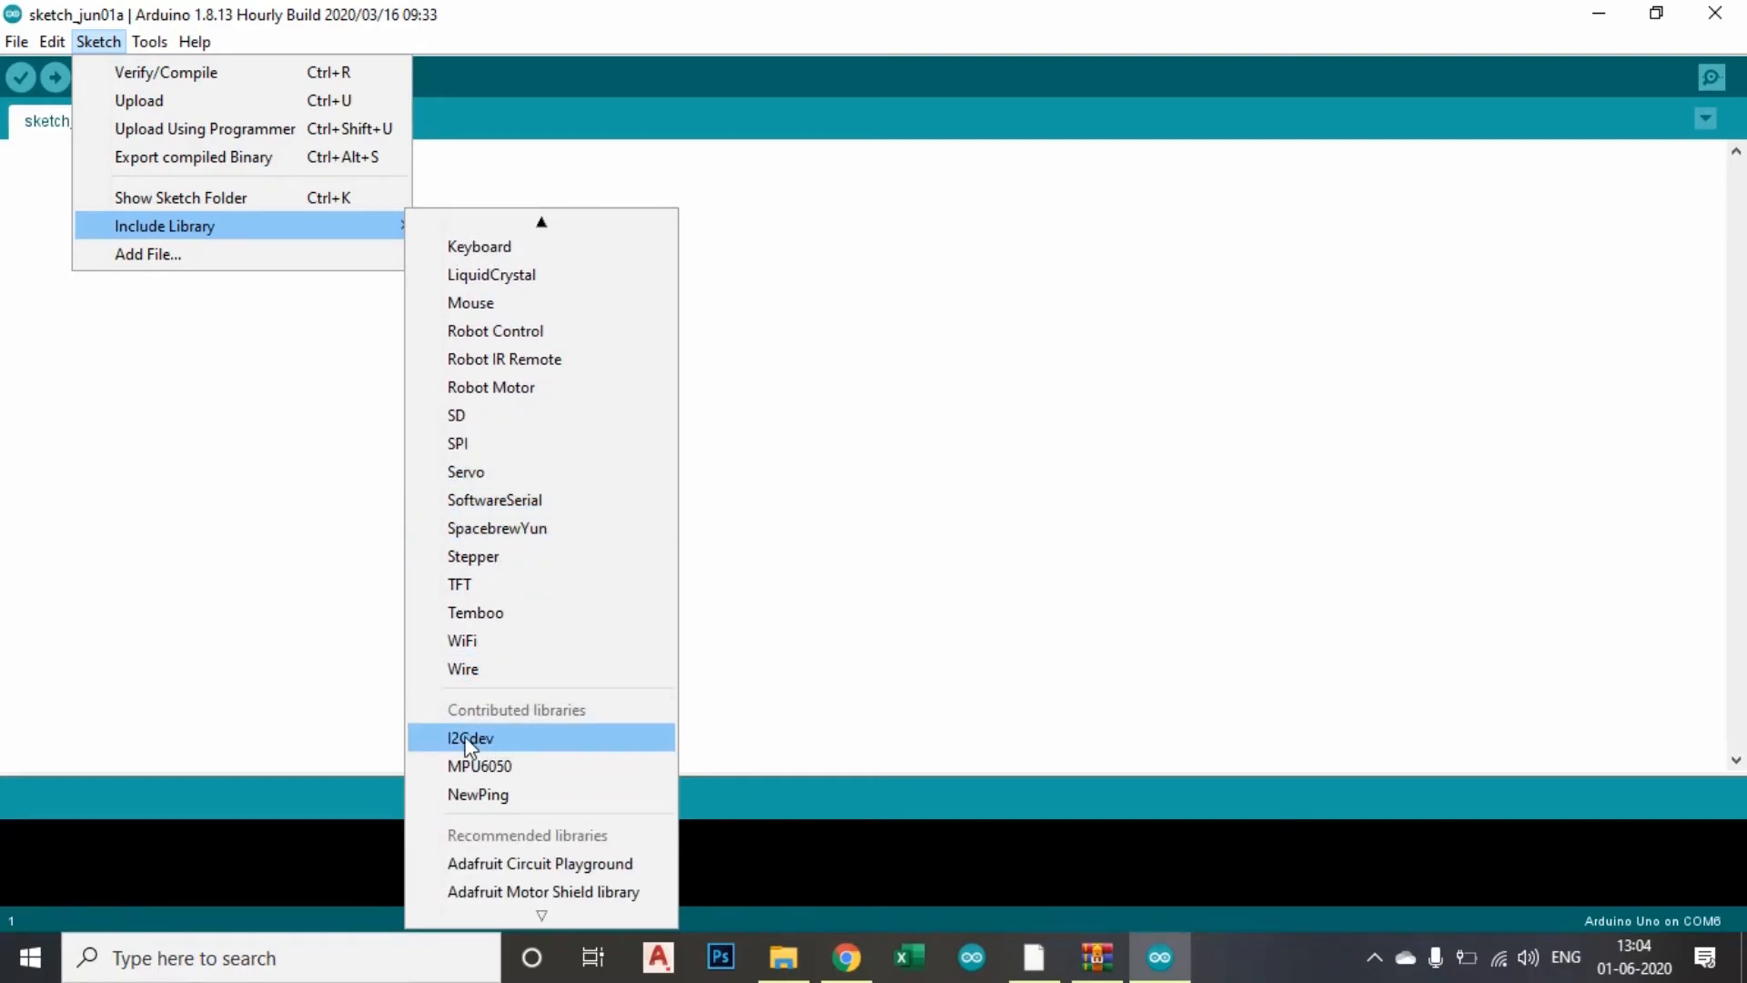
pyautogui.click(520, 742)
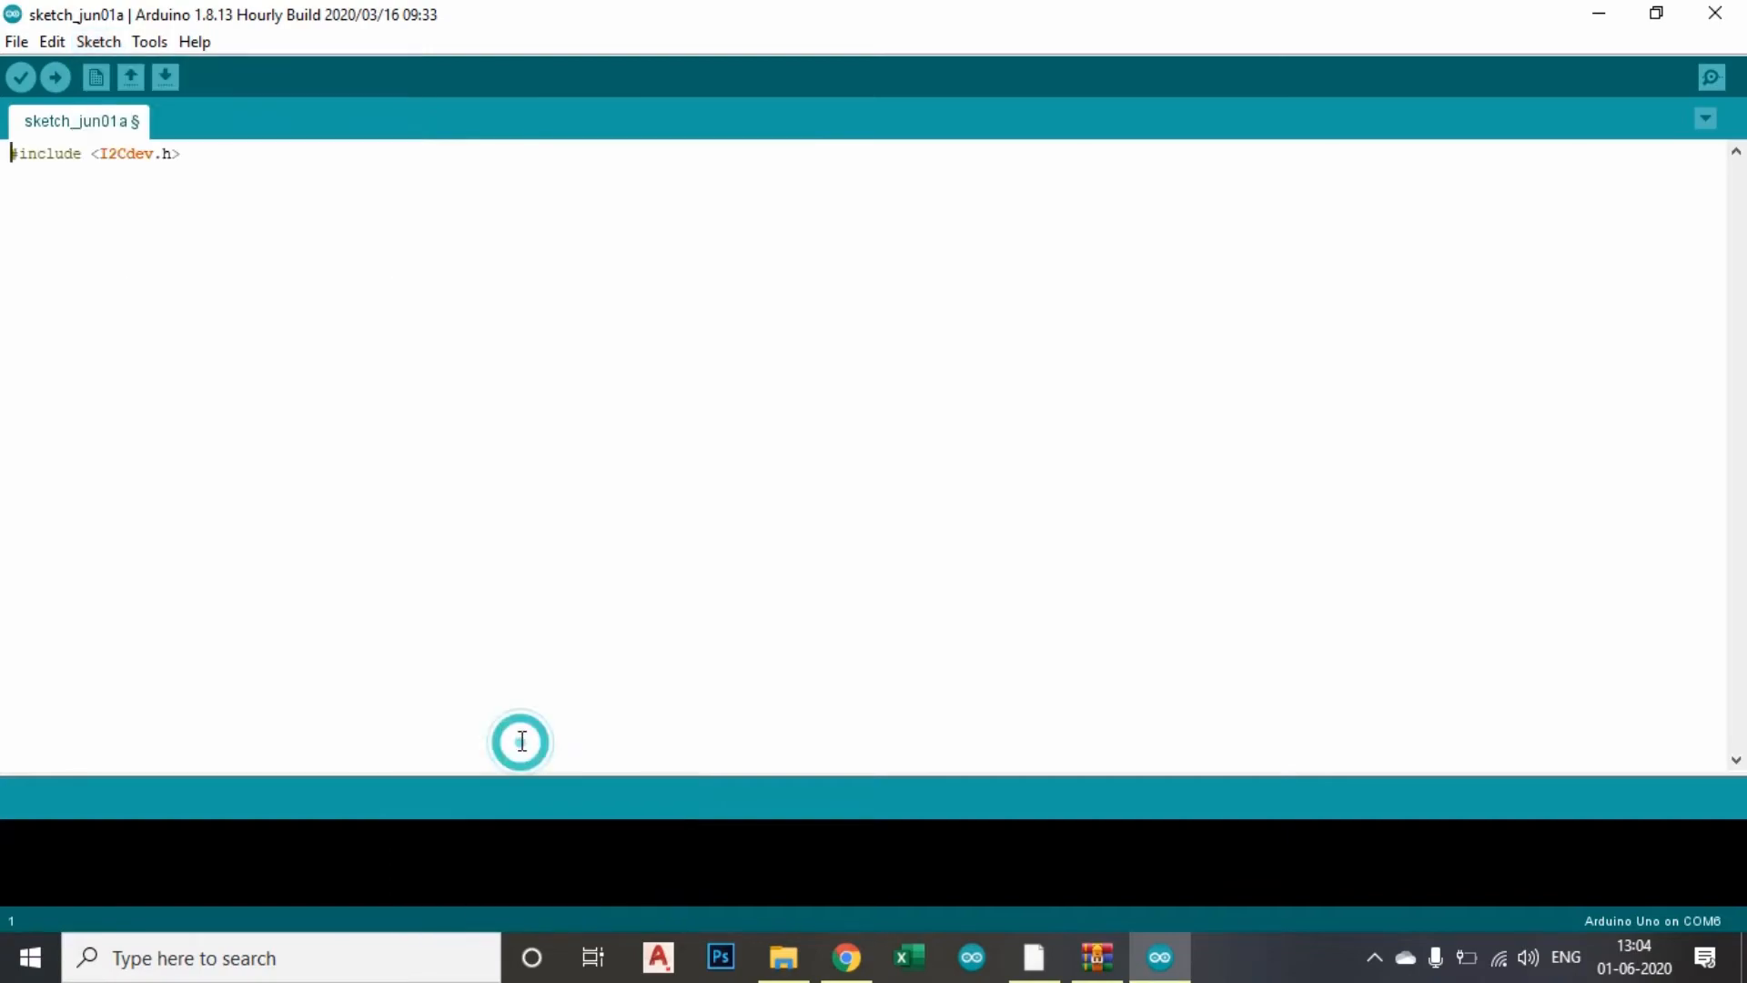
pyautogui.tripleClick(204, 162)
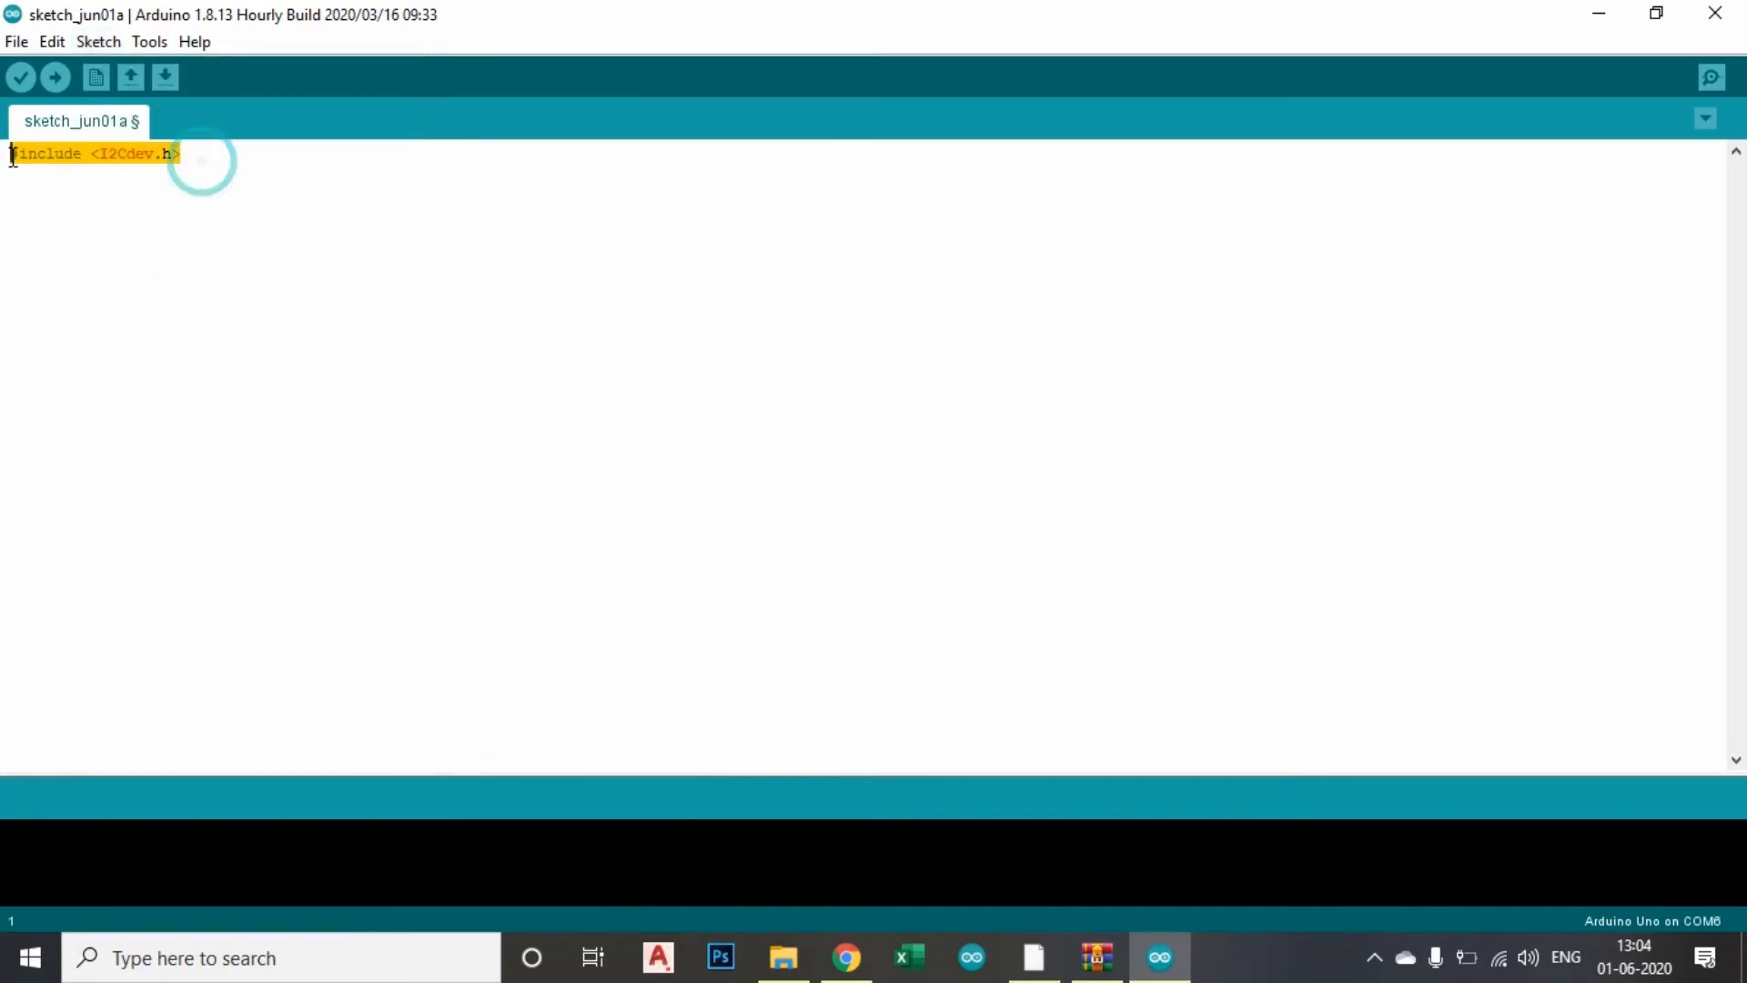
pyautogui.click(120, 267)
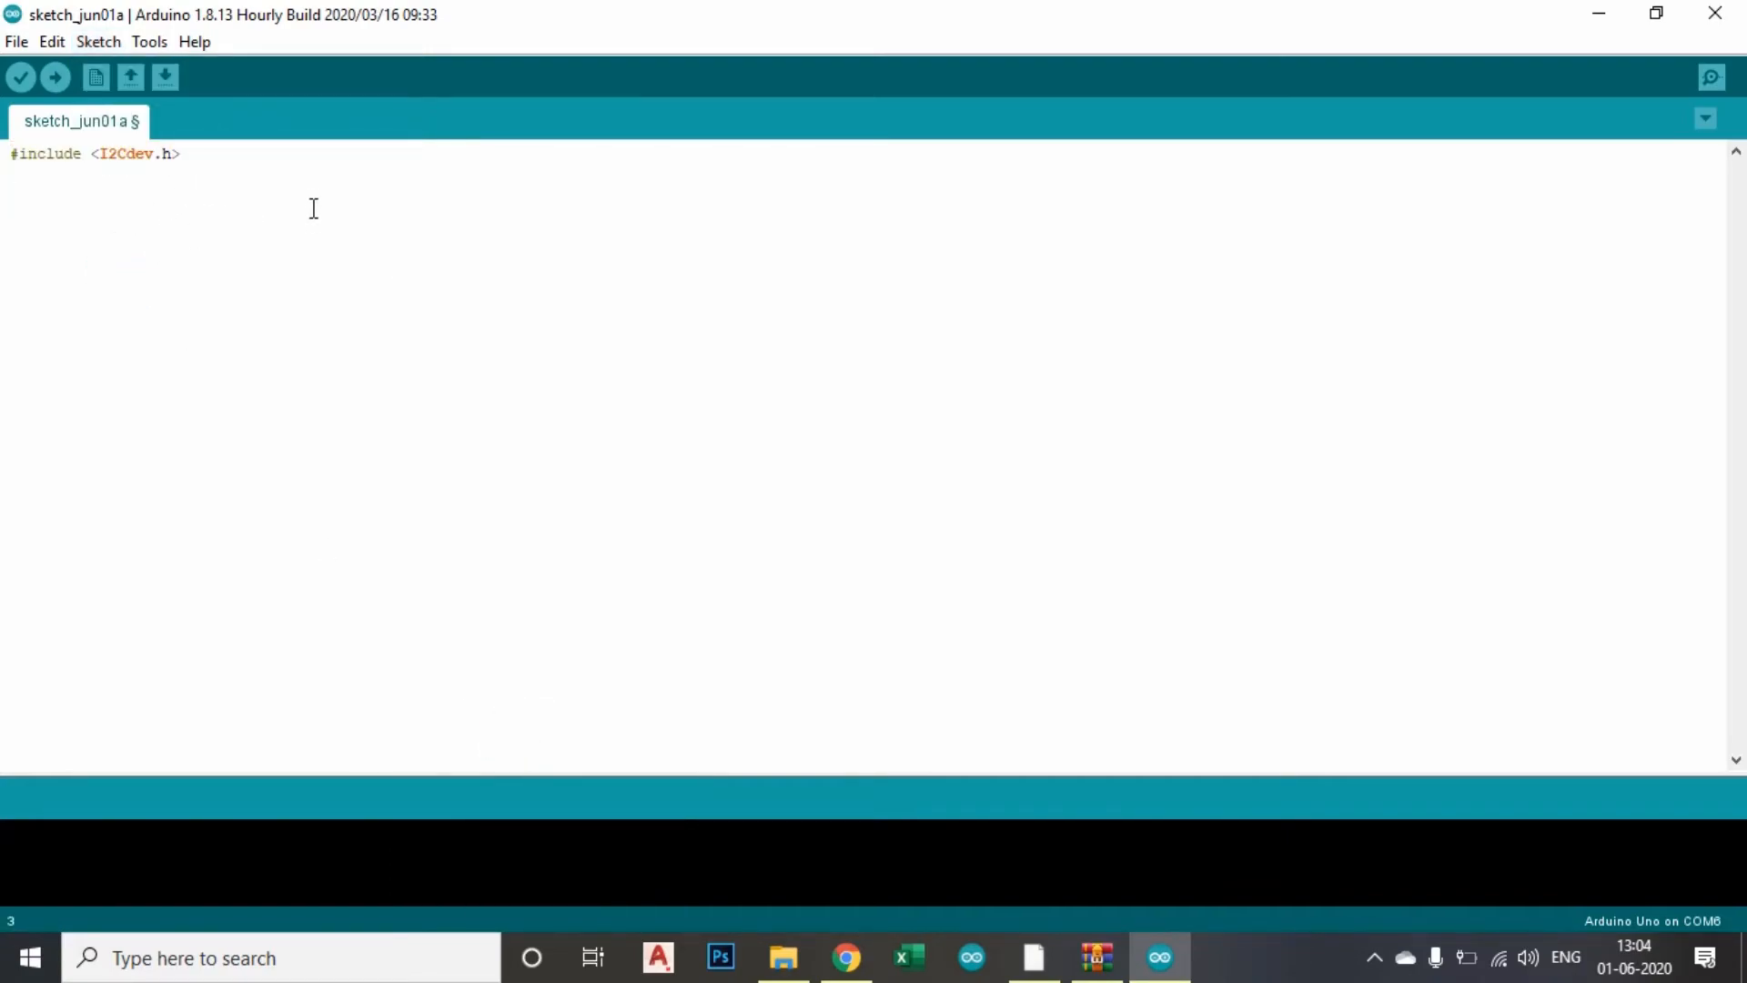